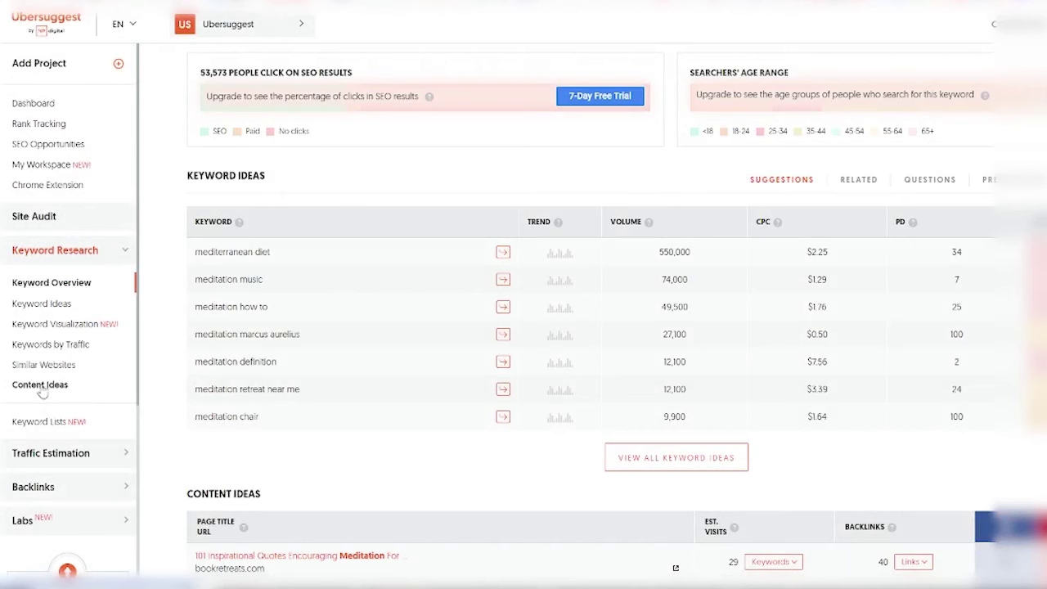
- Review the keyword overview and content ideas for "Meditation" in Ubersuggest
{"action": "scroll", "coordinate": [343, 151], "scroll_direction": "up", "scroll_amount": 3}
{"action": "scroll", "coordinate": [335, 143], "scroll_direction": "up", "scroll_amount": 5}
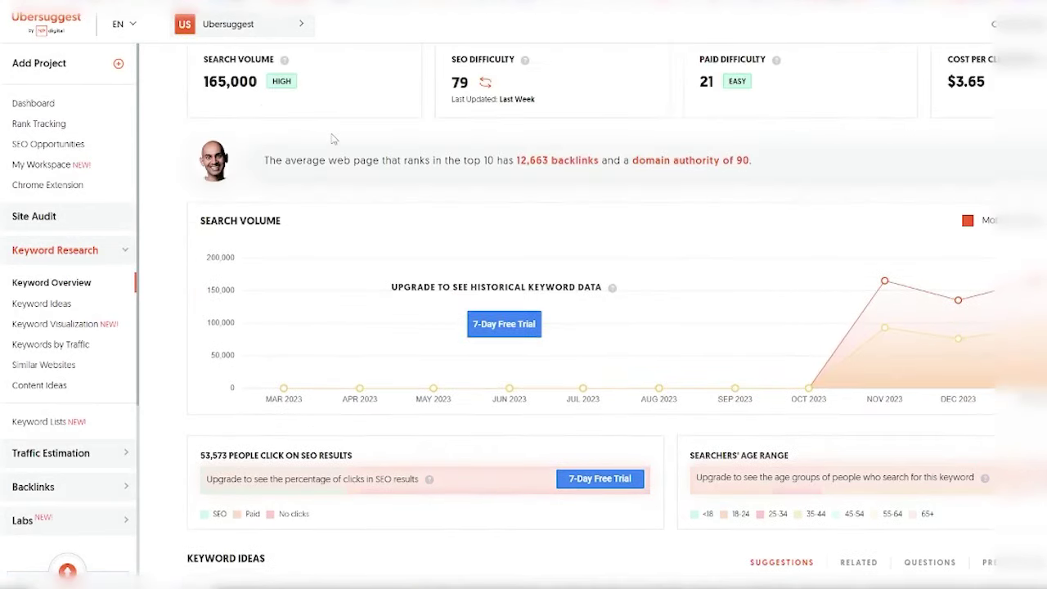
{"action": "scroll", "coordinate": [259, 97], "scroll_direction": "up", "scroll_amount": 1}
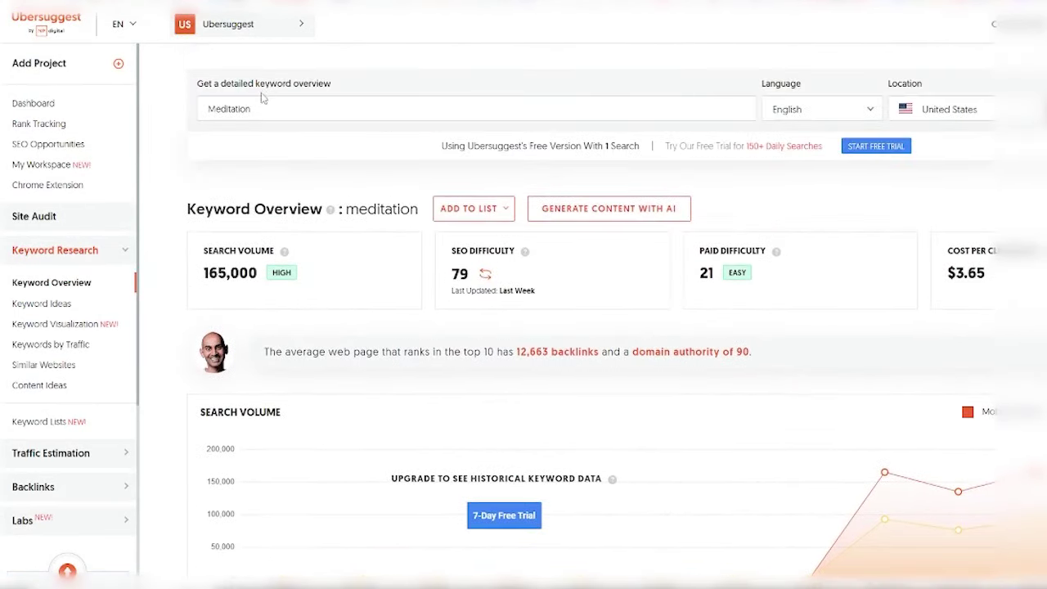
{"action": "double_click", "coordinate": [254, 108]}
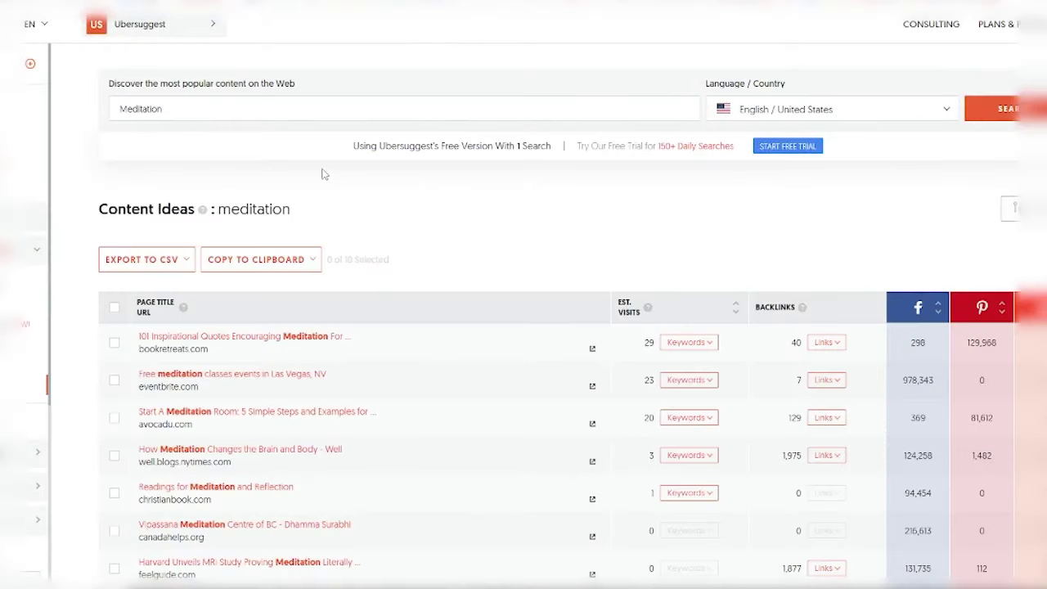
{"action": "scroll", "coordinate": [157, 348], "scroll_direction": "down", "scroll_amount": 1}
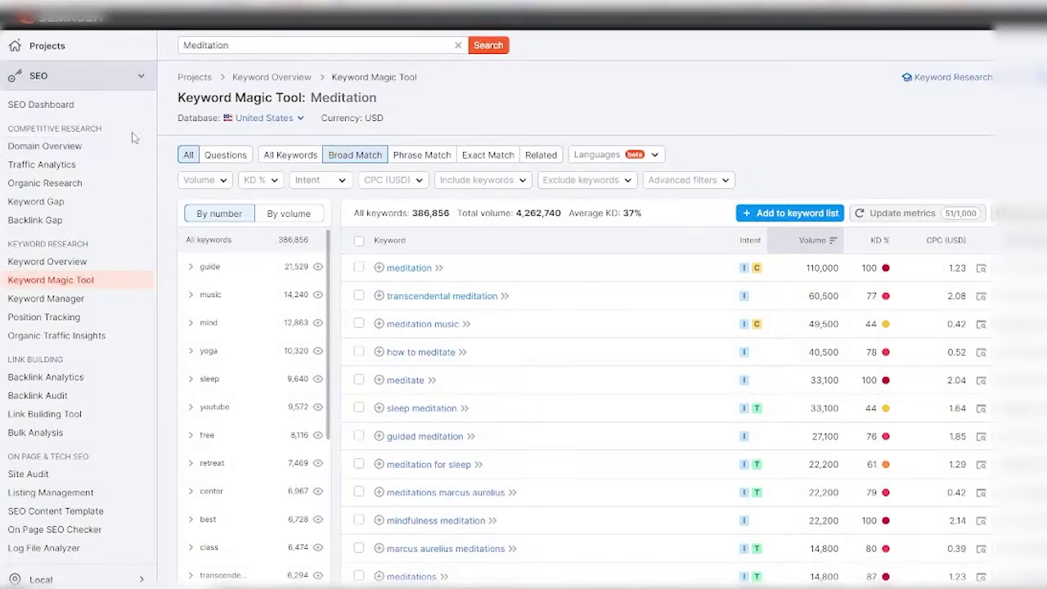
- Switch to Semrush and expand its Content Marketing tools
{"action": "scroll", "coordinate": [115, 255], "scroll_direction": "down", "scroll_amount": 2}
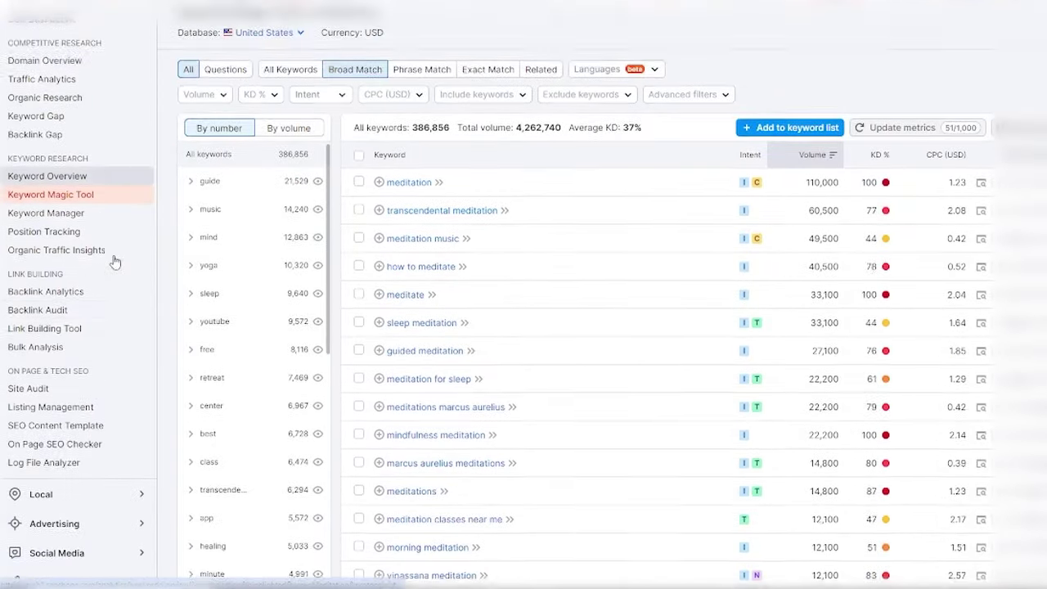
{"action": "scroll", "coordinate": [112, 267], "scroll_direction": "down", "scroll_amount": 1}
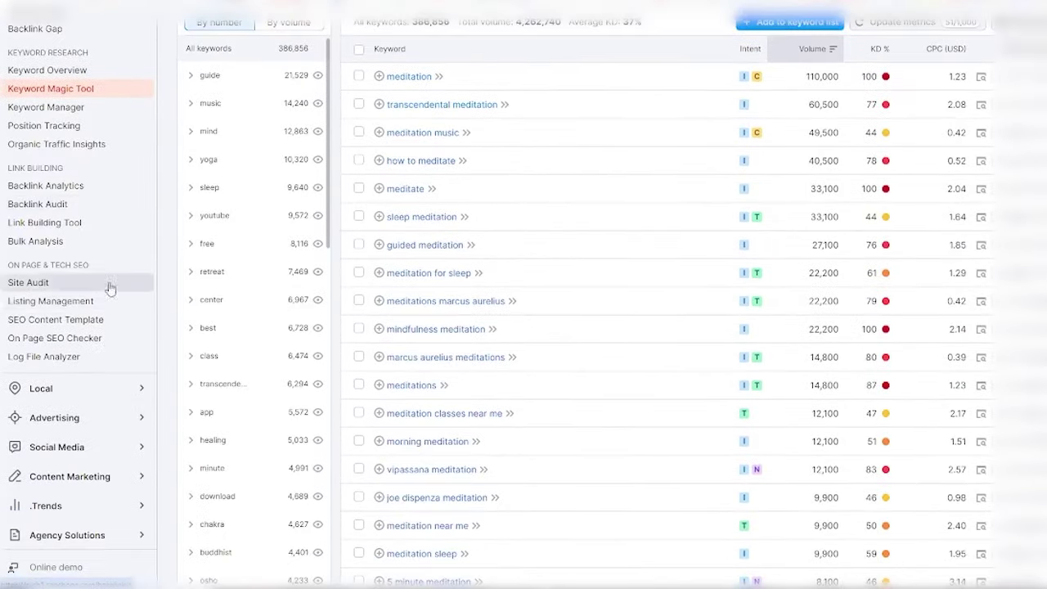
{"action": "left_click", "coordinate": [132, 477]}
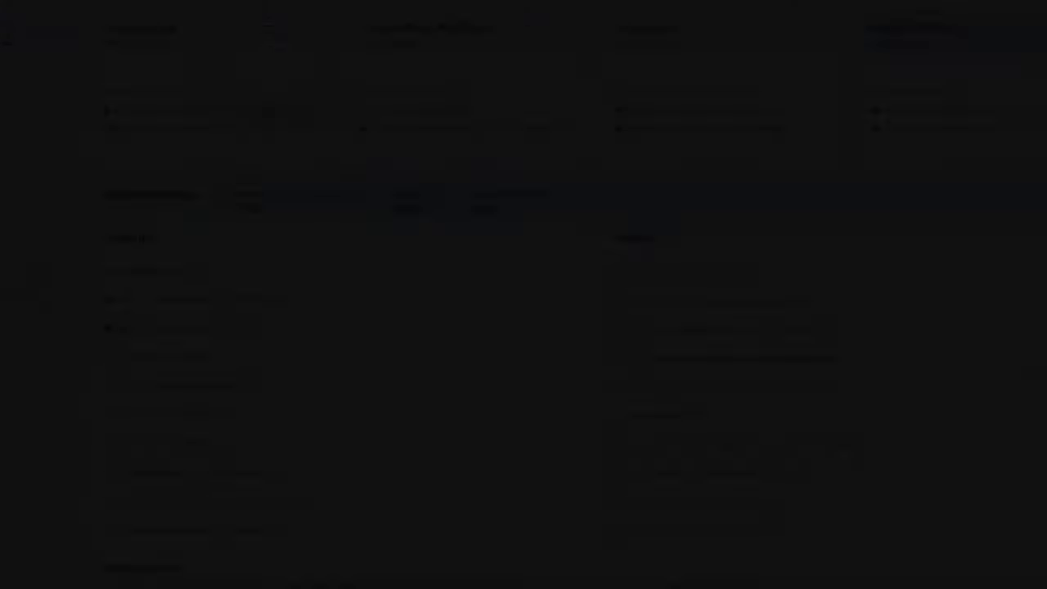
- Examine the Topic Research subtopic cards for meditation and expand the Guided Meditation card's headings and questions
{"action": "scroll", "coordinate": [328, 169], "scroll_direction": "up", "scroll_amount": 5}
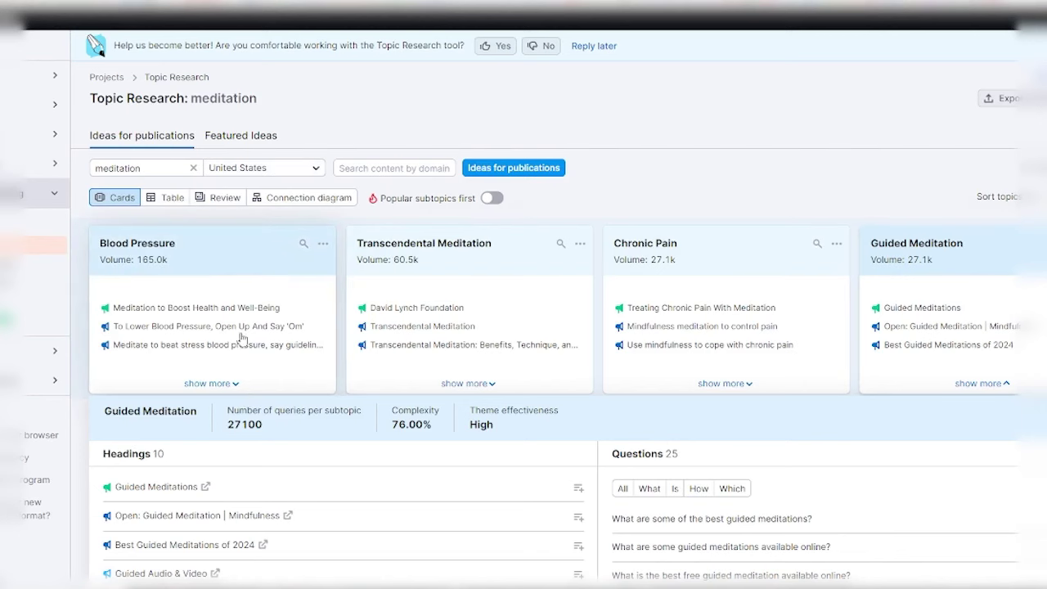
{"action": "scroll", "coordinate": [841, 374], "scroll_direction": "down", "scroll_amount": 5}
{"action": "scroll", "coordinate": [841, 374], "scroll_direction": "up", "scroll_amount": 5}
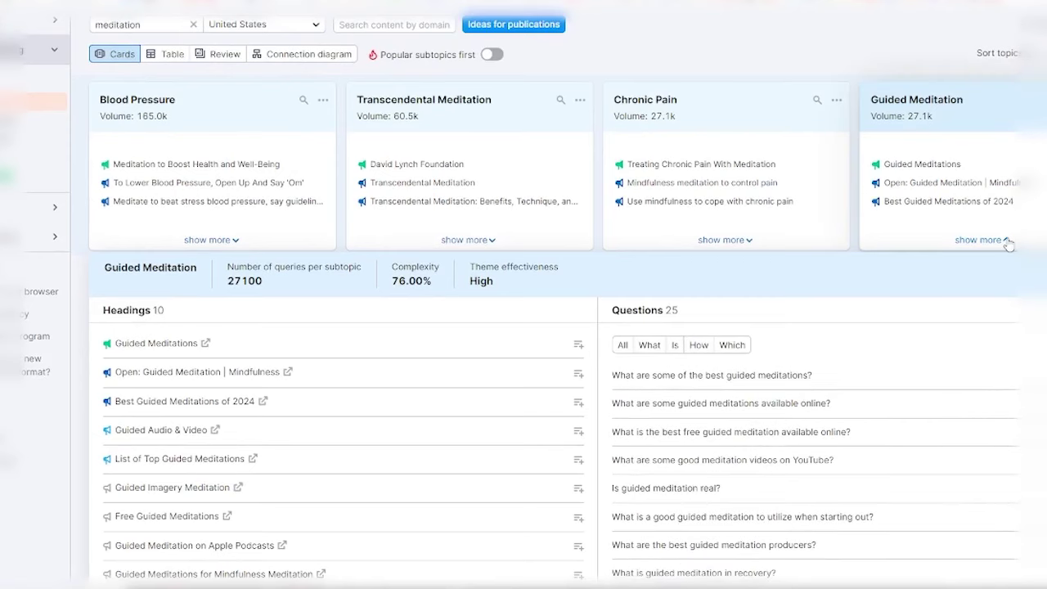
{"action": "left_click", "coordinate": [1006, 240]}
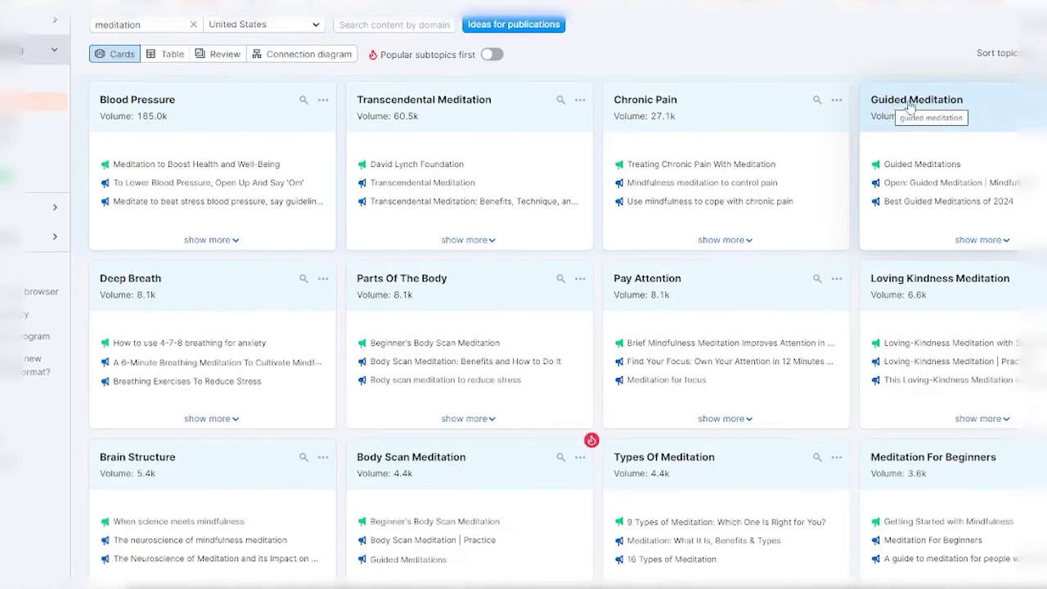
{"action": "left_click", "coordinate": [1004, 241]}
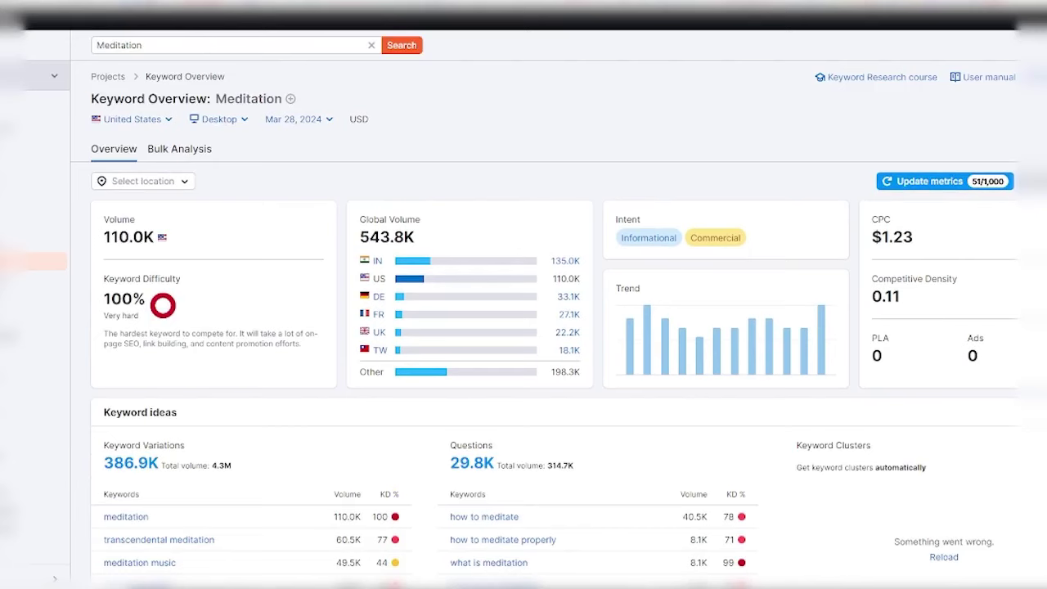
- Review the Keyword Magic Tool's keyword list for Meditation, including volume and difficulty
{"action": "left_click", "coordinate": [123, 12]}
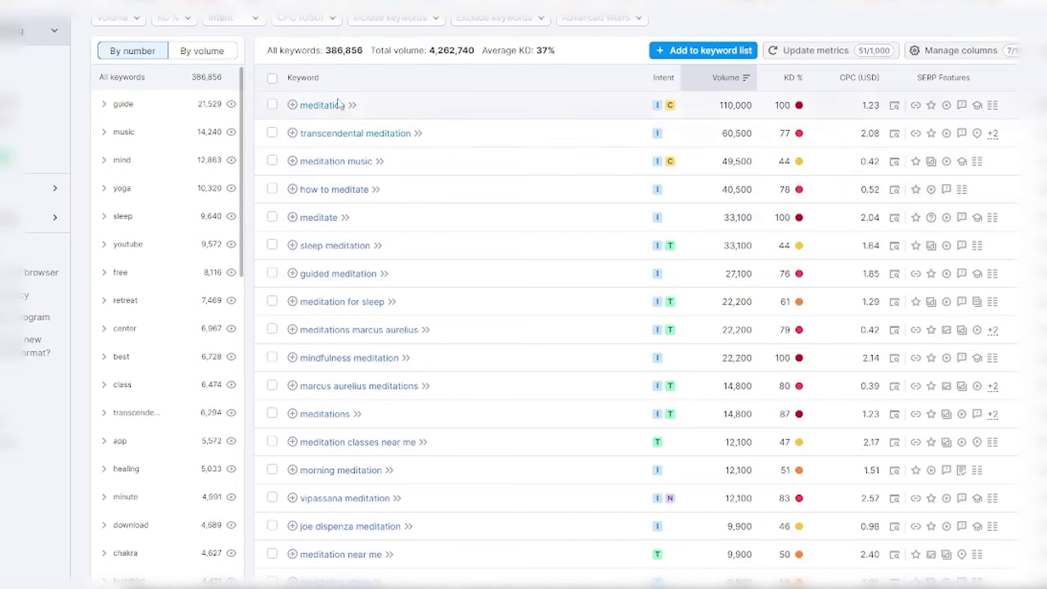
{"action": "scroll", "coordinate": [366, 221], "scroll_direction": "down", "scroll_amount": 3}
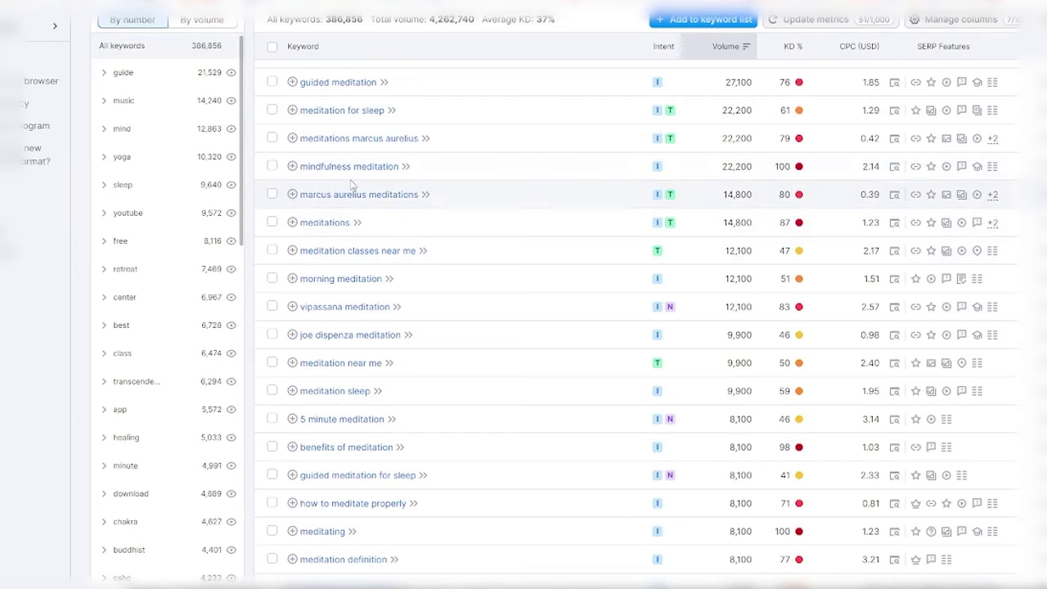
{"action": "scroll", "coordinate": [350, 184], "scroll_direction": "up", "scroll_amount": 1}
{"action": "scroll", "coordinate": [350, 184], "scroll_direction": "up", "scroll_amount": 3}
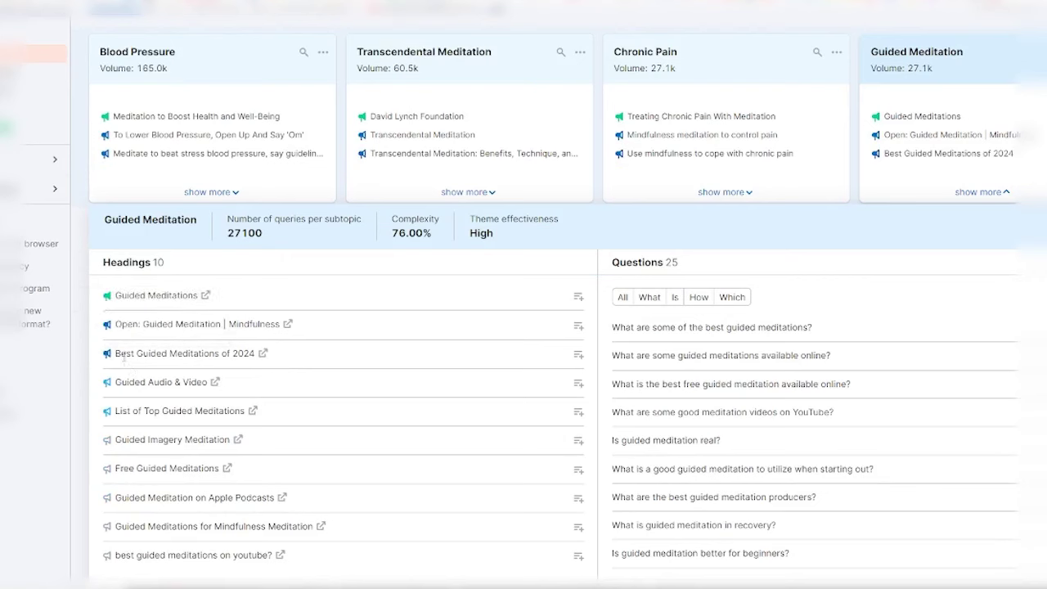
- Copy the heading "Best Guided Meditations of 2024" from the Guided Meditation topic's headings
{"action": "left_click_drag", "start_coordinate": [117, 353], "coordinate": [256, 350]}
{"action": "key", "text": "ctrl+c"}
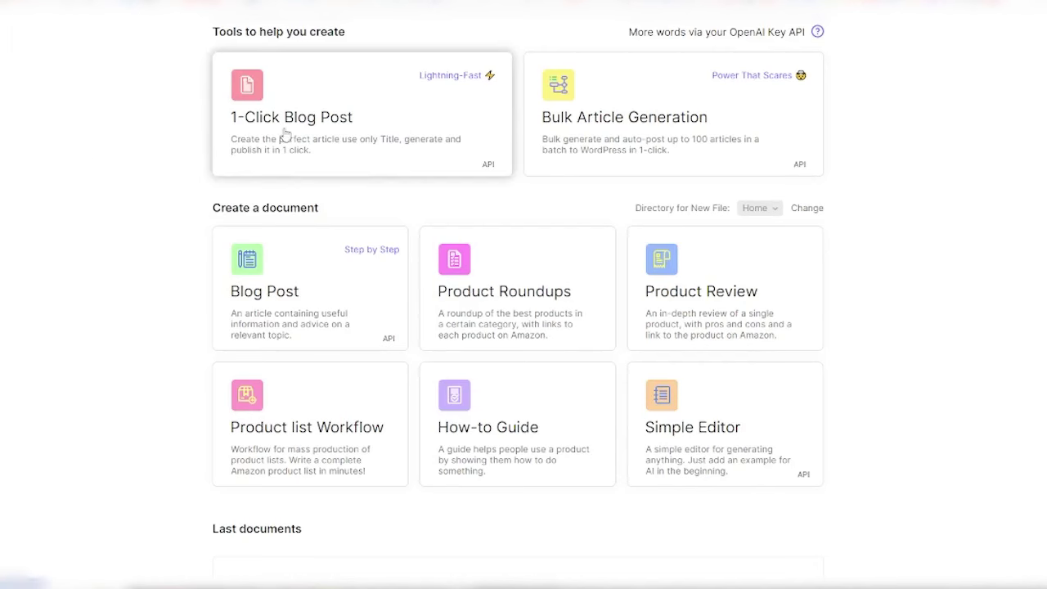
- Start a 1-Click Blog Post in the article generator and set its main keyword to "Meditation"
{"action": "left_click", "coordinate": [346, 118]}
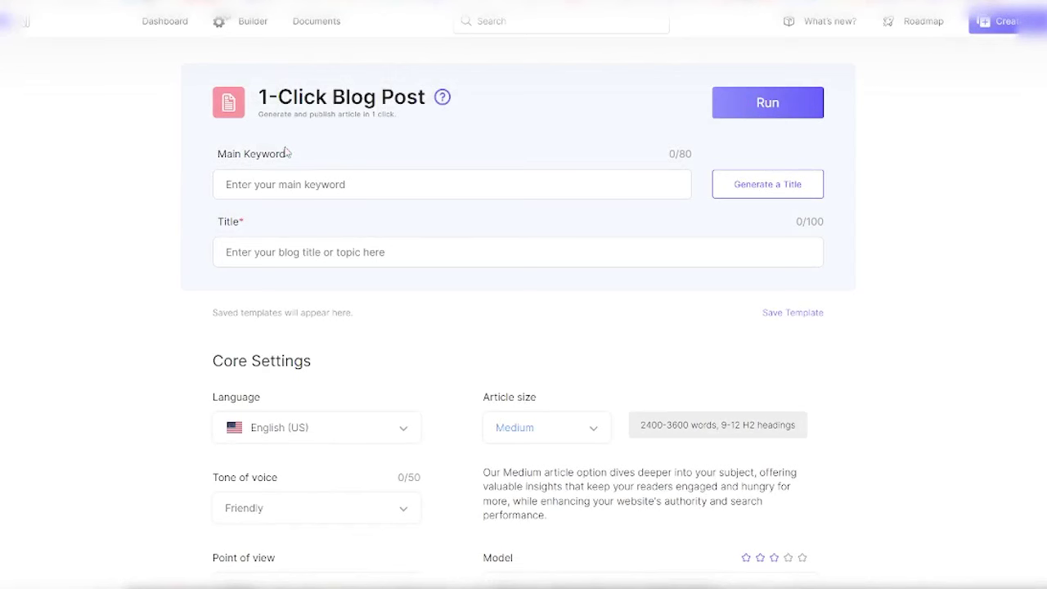
{"action": "key", "text": "ctrl+Tab"}
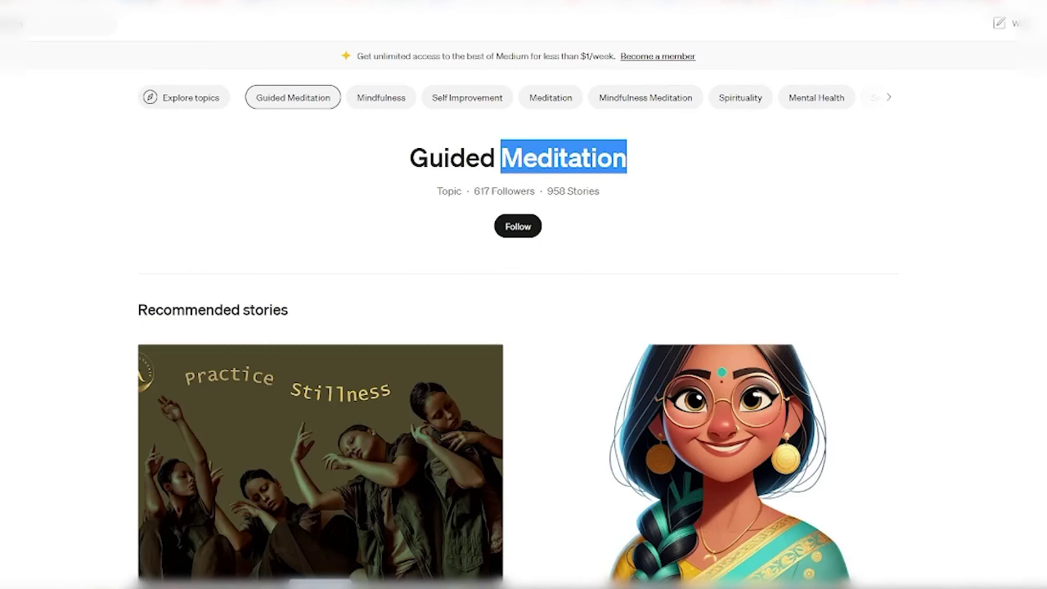
{"action": "key", "text": "ctrl+shift+Tab"}
{"action": "left_click", "coordinate": [296, 190]}
{"action": "type", "text": "Meditation"}
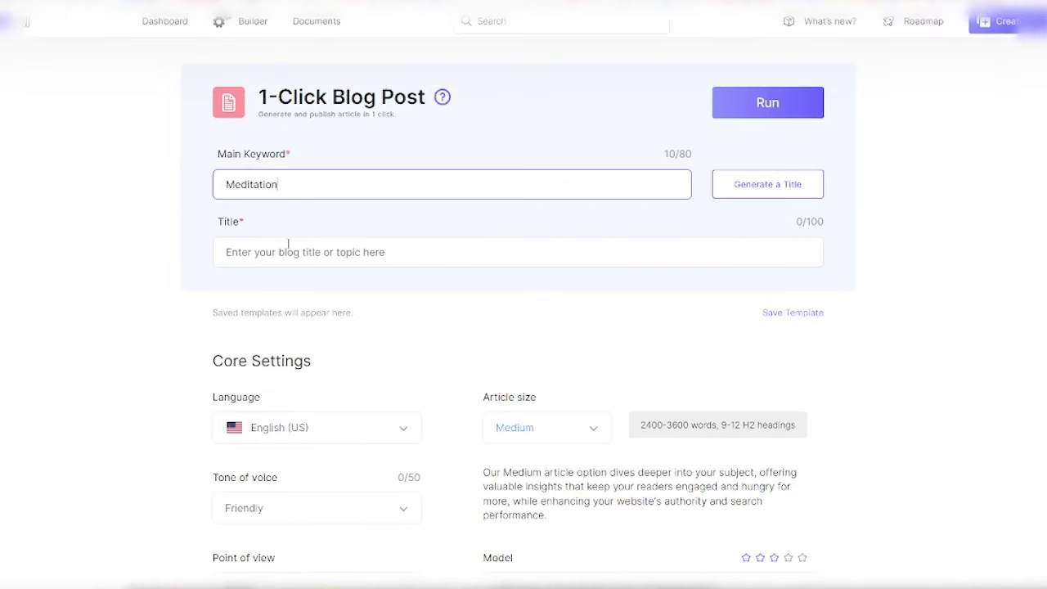
- Fill in the blog post title with the copied heading "Best Guided Meditations of 2024"
{"action": "key", "text": "ctrl+Tab"}
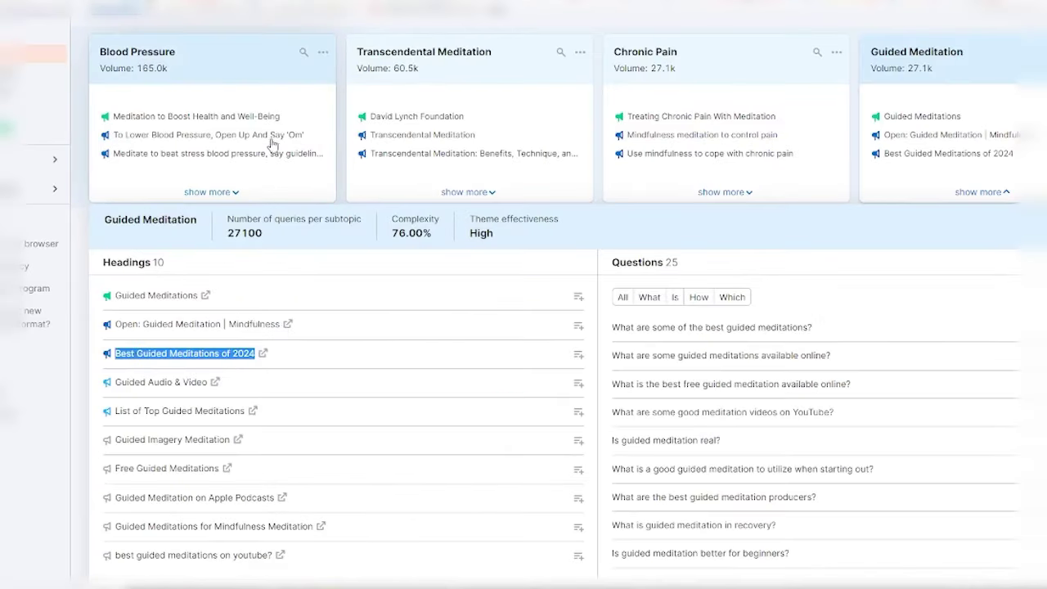
{"action": "key", "text": "ctrl+Tab"}
{"action": "left_click", "coordinate": [293, 254]}
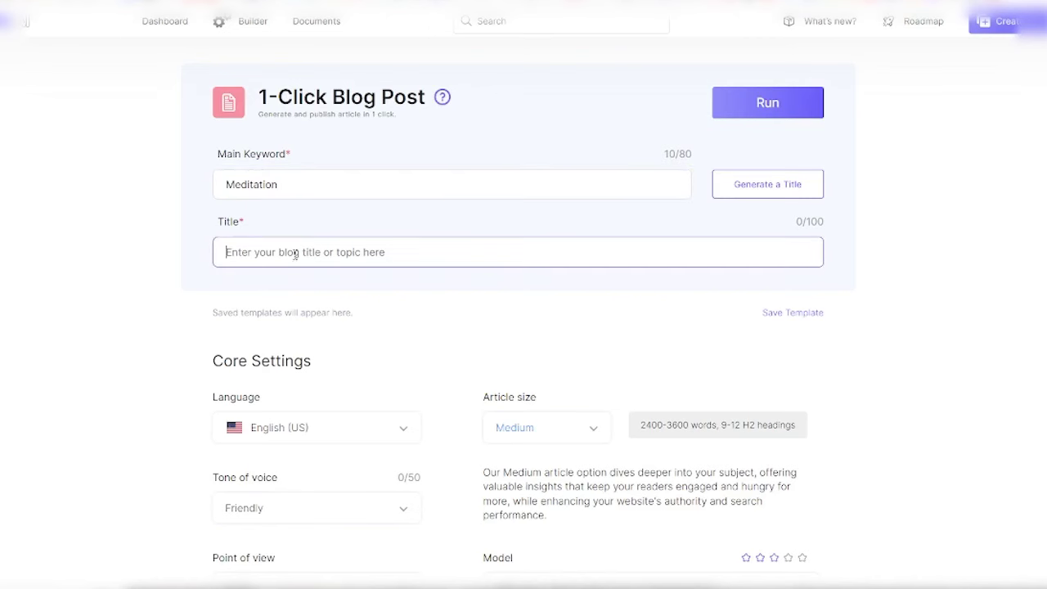
{"action": "key", "text": "ctrl+v"}
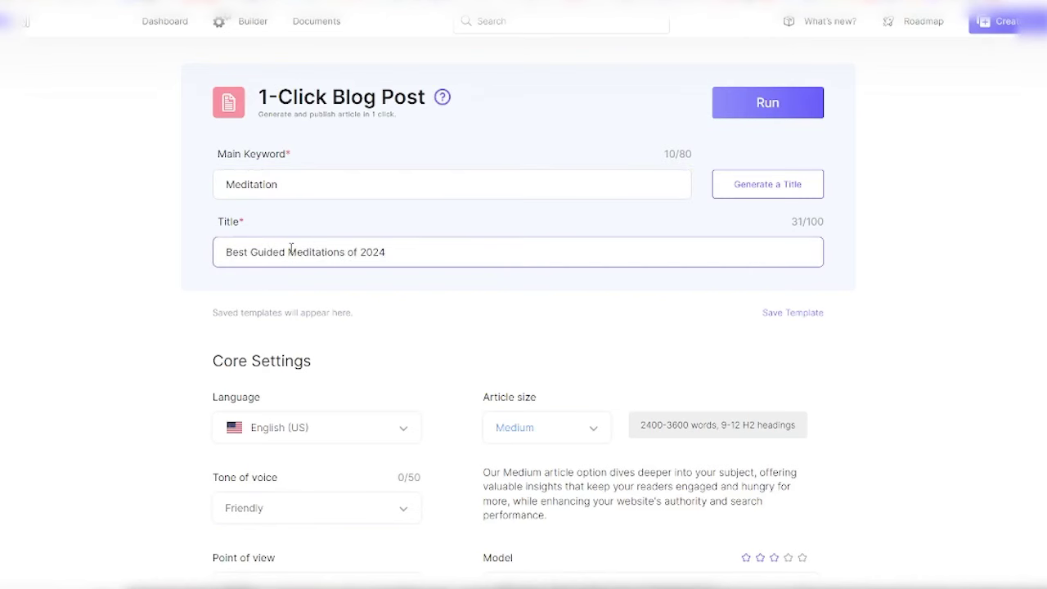
- Check the language options, keeping English (US), and choose the Friendly tone of voice
{"action": "scroll", "coordinate": [294, 248], "scroll_direction": "down", "scroll_amount": 3}
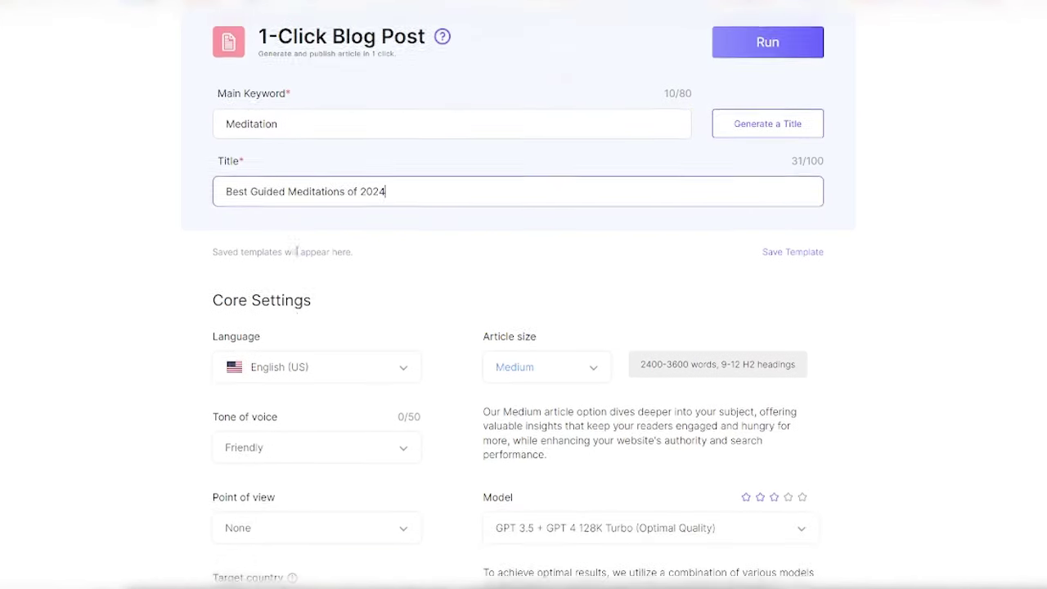
{"action": "scroll", "coordinate": [284, 251], "scroll_direction": "down", "scroll_amount": 2}
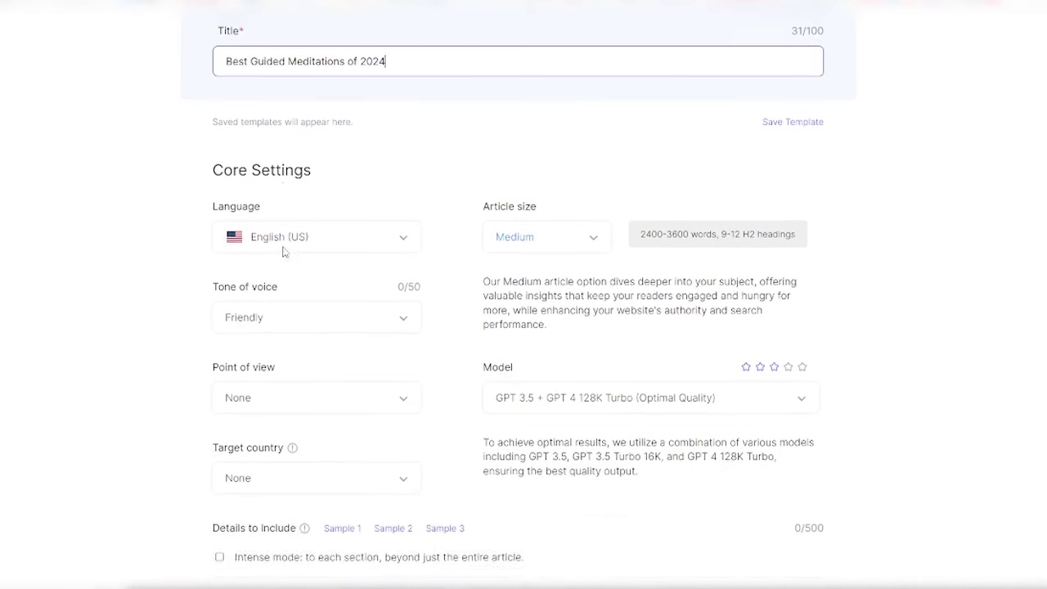
{"action": "left_click", "coordinate": [353, 239]}
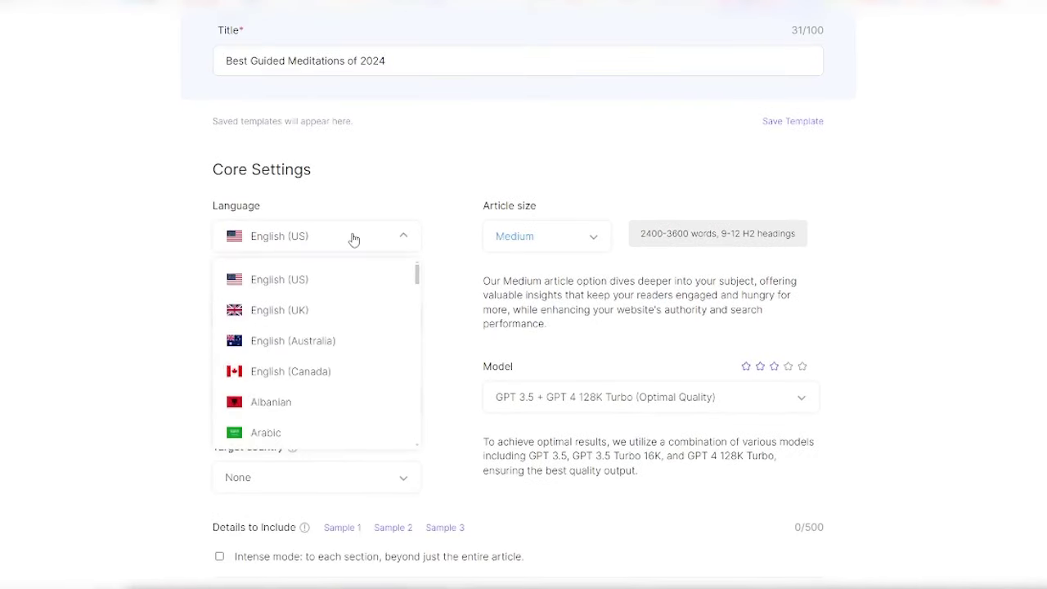
{"action": "left_click", "coordinate": [349, 242]}
{"action": "scroll", "coordinate": [197, 263], "scroll_direction": "down", "scroll_amount": 1}
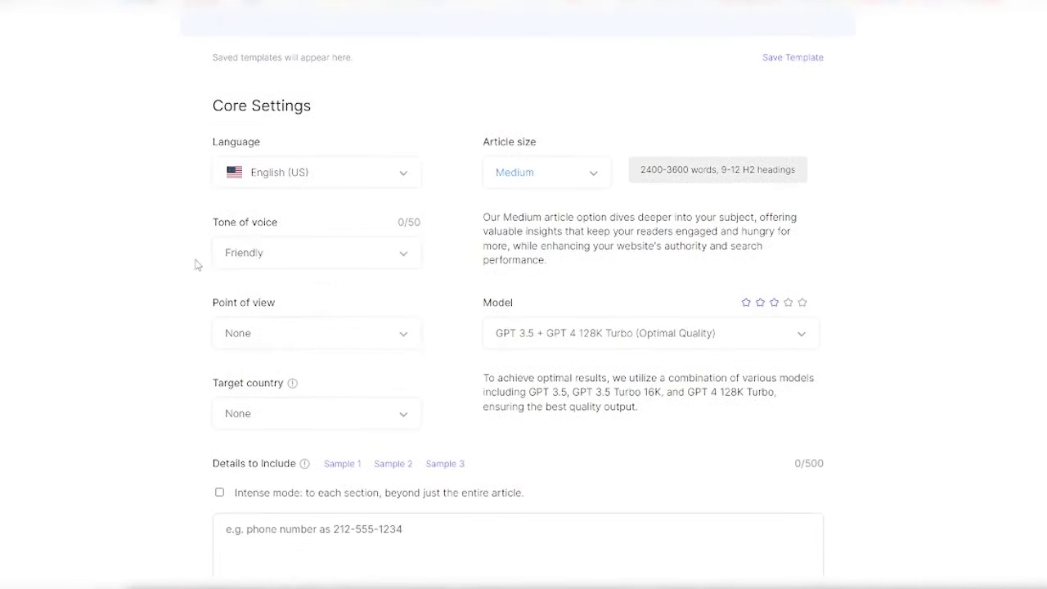
{"action": "left_click", "coordinate": [339, 256]}
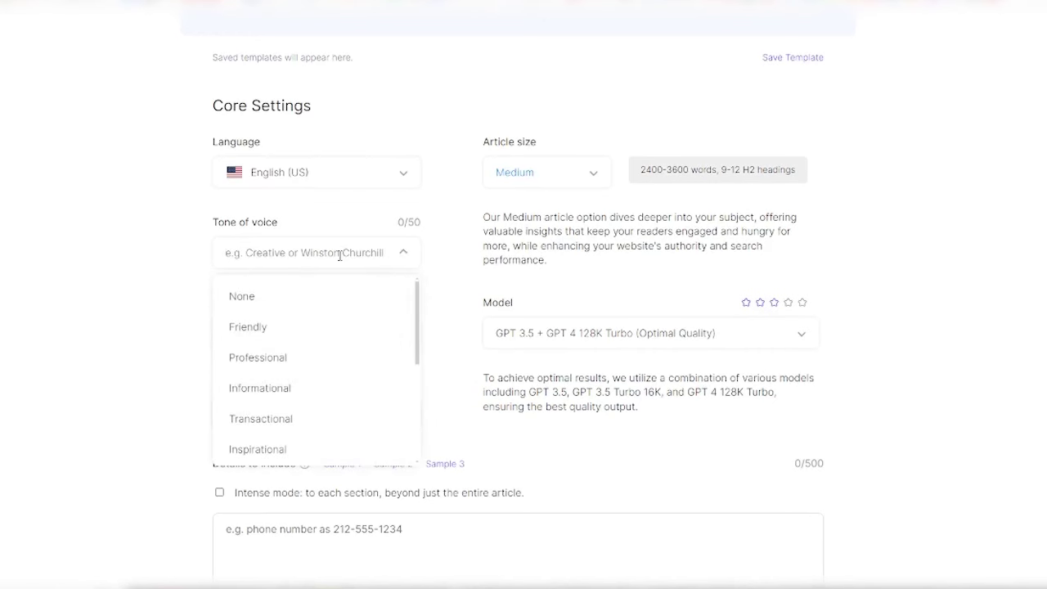
{"action": "key", "text": "Down"}
{"action": "key", "text": "Down"}
{"action": "key", "text": "Return"}
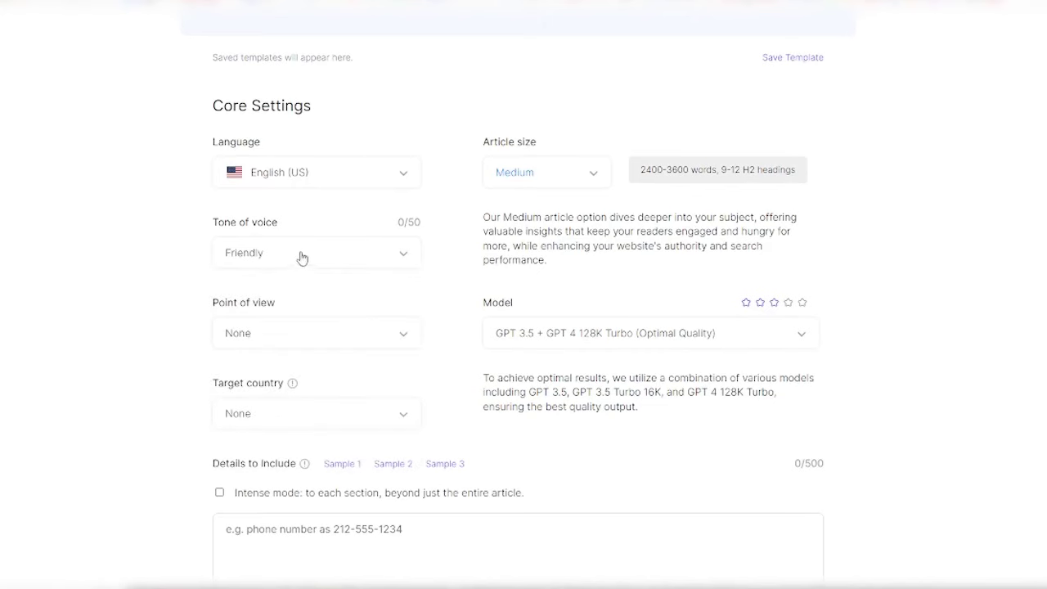
- Check the point of view options, keeping None, and set the target country to United States
{"action": "scroll", "coordinate": [310, 260], "scroll_direction": "down", "scroll_amount": 1}
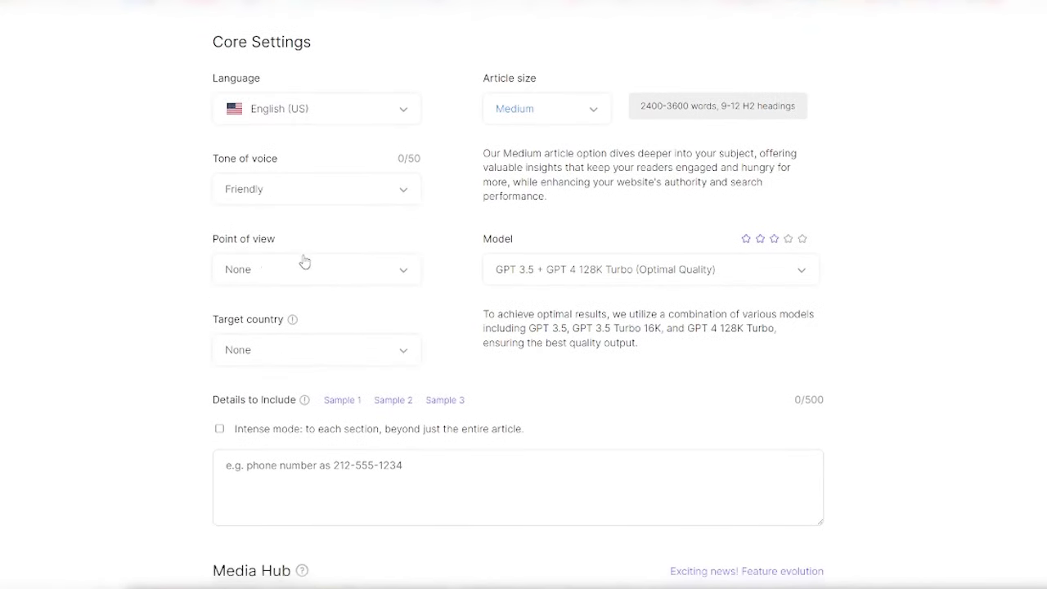
{"action": "left_click", "coordinate": [340, 269]}
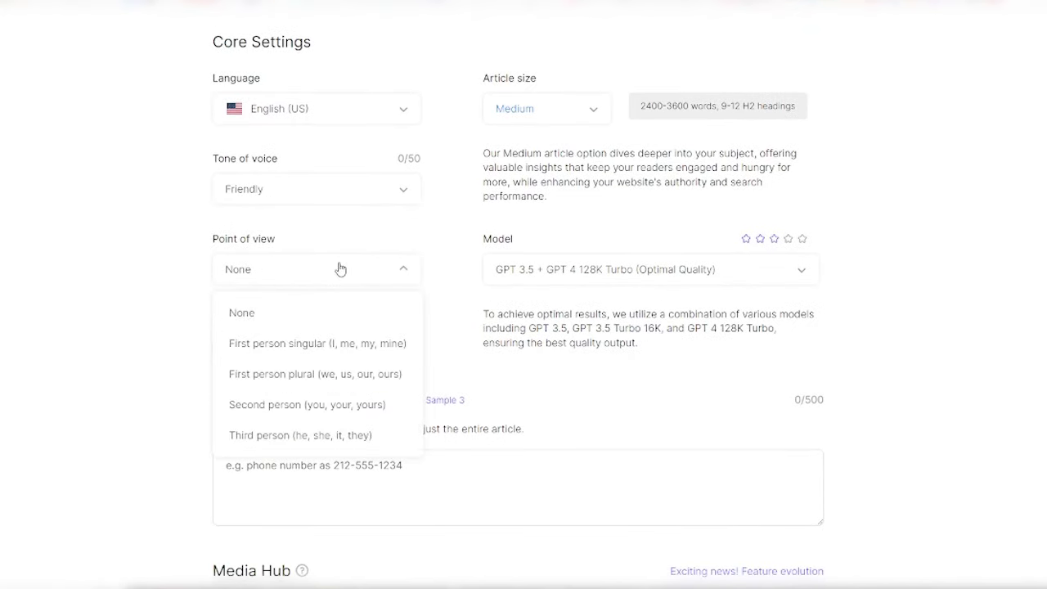
{"action": "left_click", "coordinate": [175, 268]}
{"action": "left_click", "coordinate": [340, 360]}
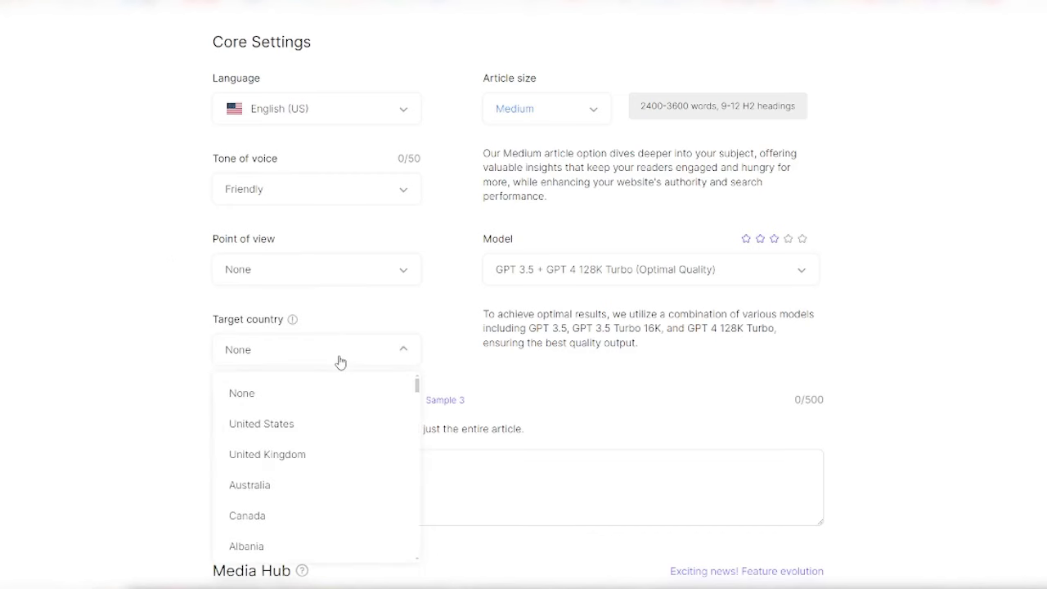
{"action": "left_click", "coordinate": [323, 424]}
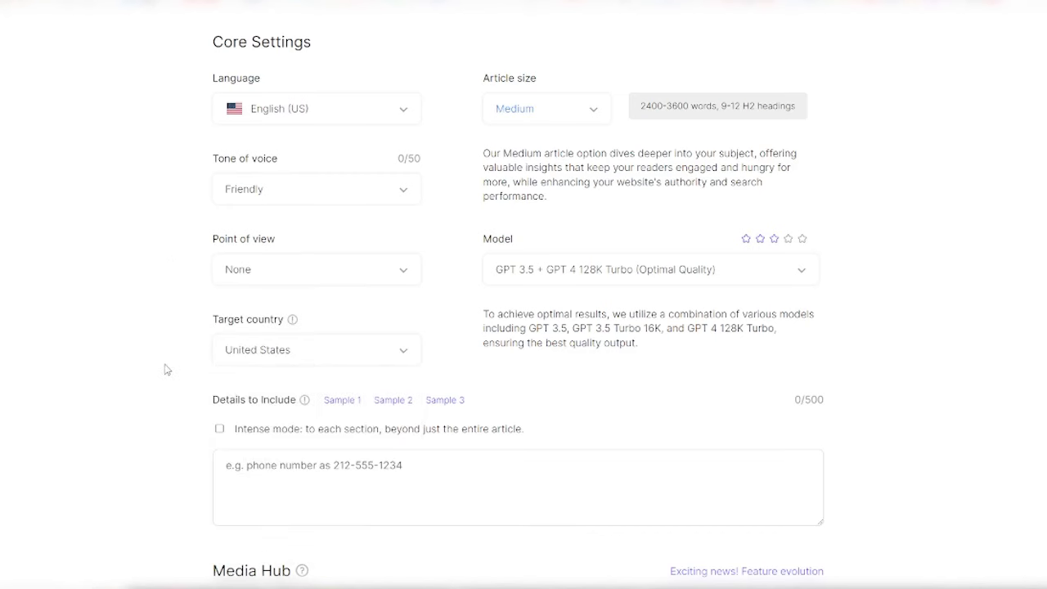
- Review the Media Hub, SEO and Structure settings of the blog post
{"action": "scroll", "coordinate": [204, 360], "scroll_direction": "down", "scroll_amount": 3}
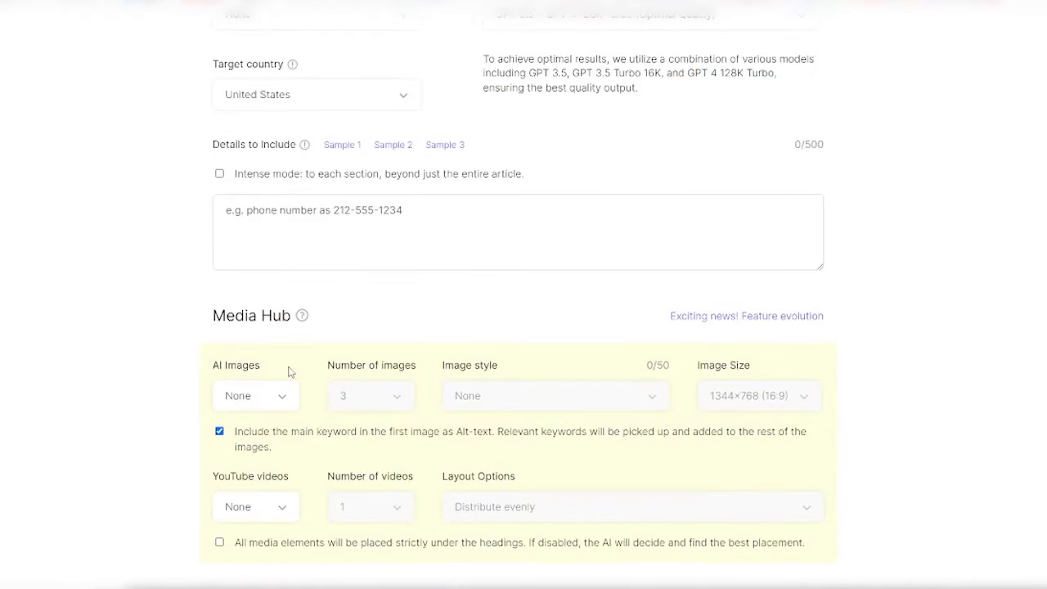
{"action": "scroll", "coordinate": [288, 370], "scroll_direction": "down", "scroll_amount": 2}
{"action": "scroll", "coordinate": [288, 369], "scroll_direction": "down", "scroll_amount": 1}
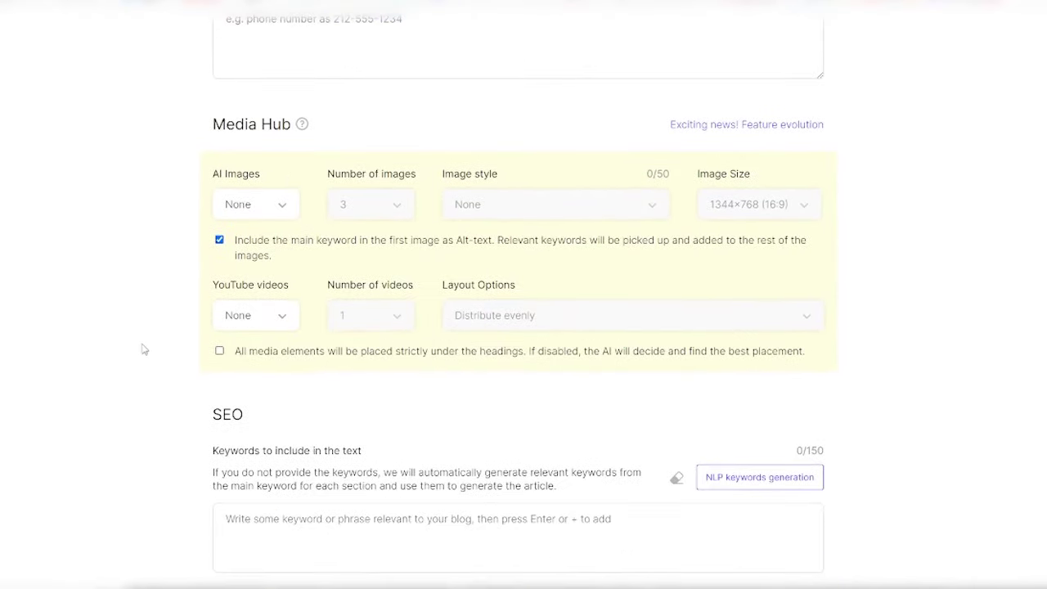
{"action": "scroll", "coordinate": [276, 343], "scroll_direction": "down", "scroll_amount": 5}
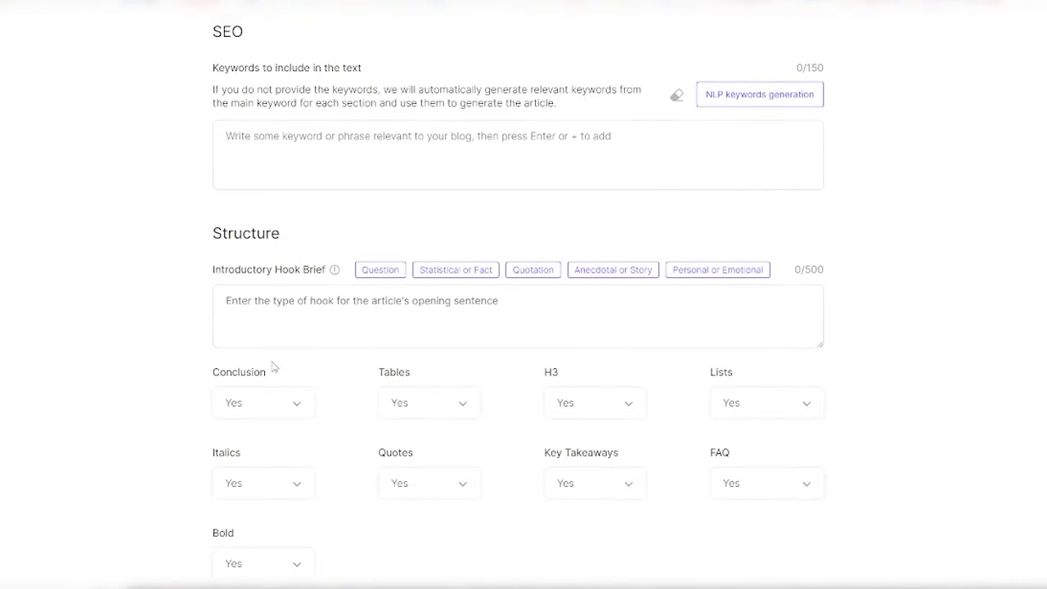
{"action": "scroll", "coordinate": [299, 370], "scroll_direction": "down", "scroll_amount": 2}
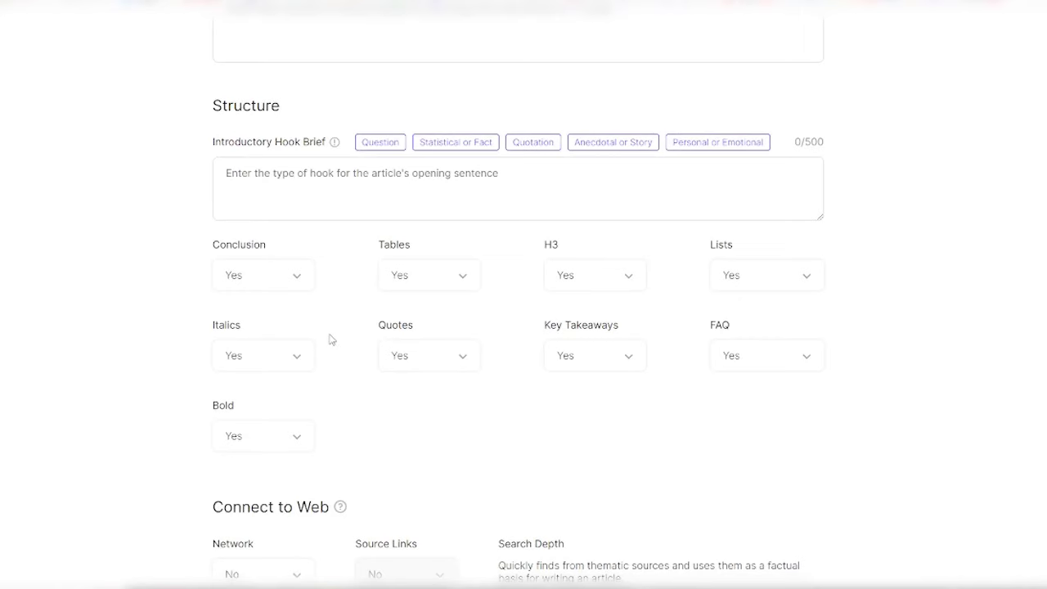
- Check the remaining Structure, Connect to Web and Core Settings of the blog post, and run the article generation
{"action": "scroll", "coordinate": [330, 338], "scroll_direction": "down", "scroll_amount": 2}
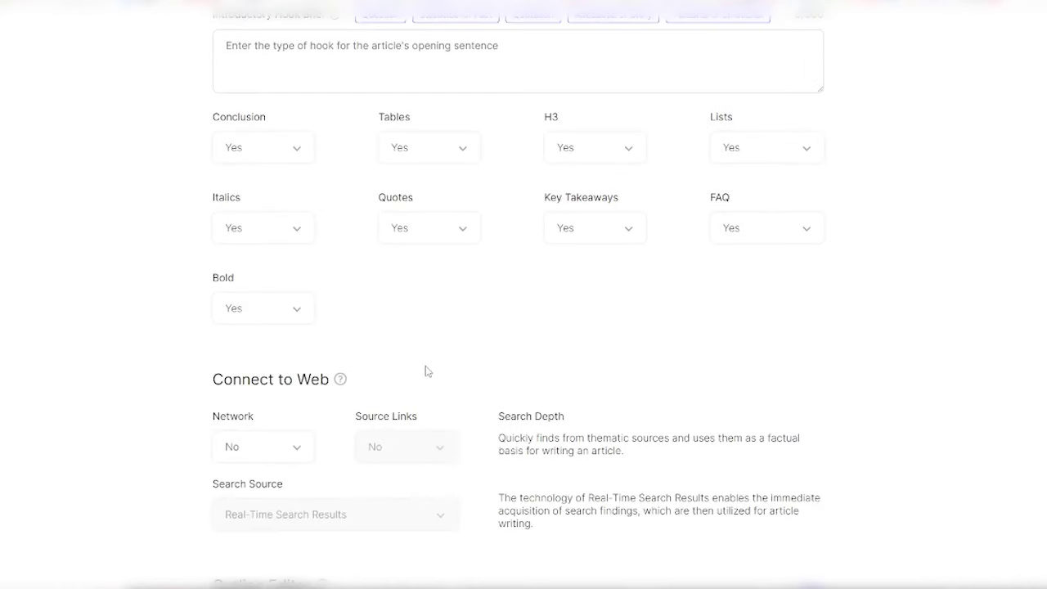
{"action": "scroll", "coordinate": [420, 358], "scroll_direction": "down", "scroll_amount": 2}
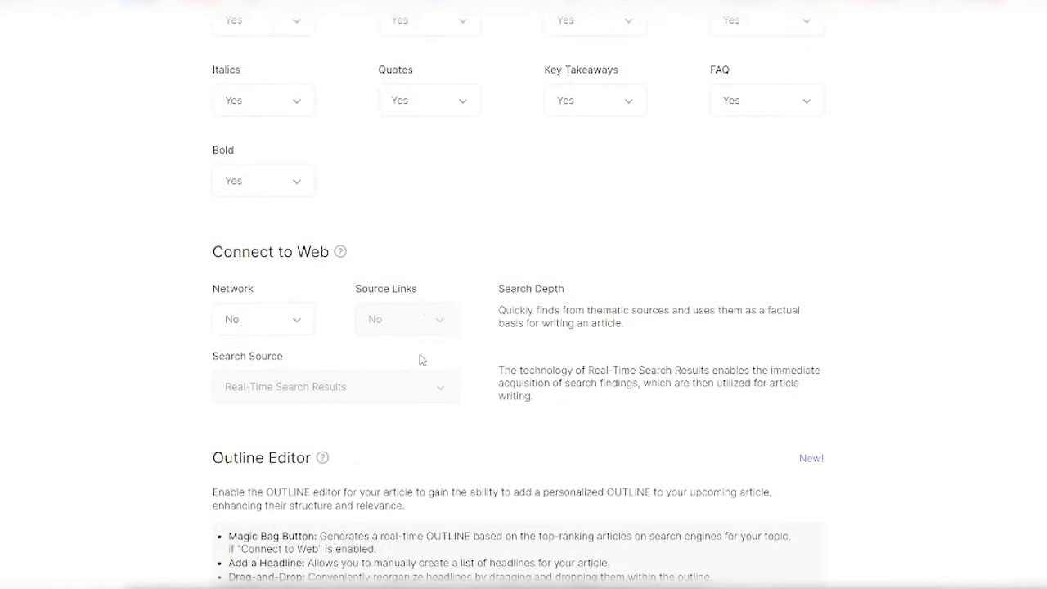
{"action": "scroll", "coordinate": [420, 358], "scroll_direction": "up", "scroll_amount": 11}
{"action": "scroll", "coordinate": [424, 357], "scroll_direction": "up", "scroll_amount": 10}
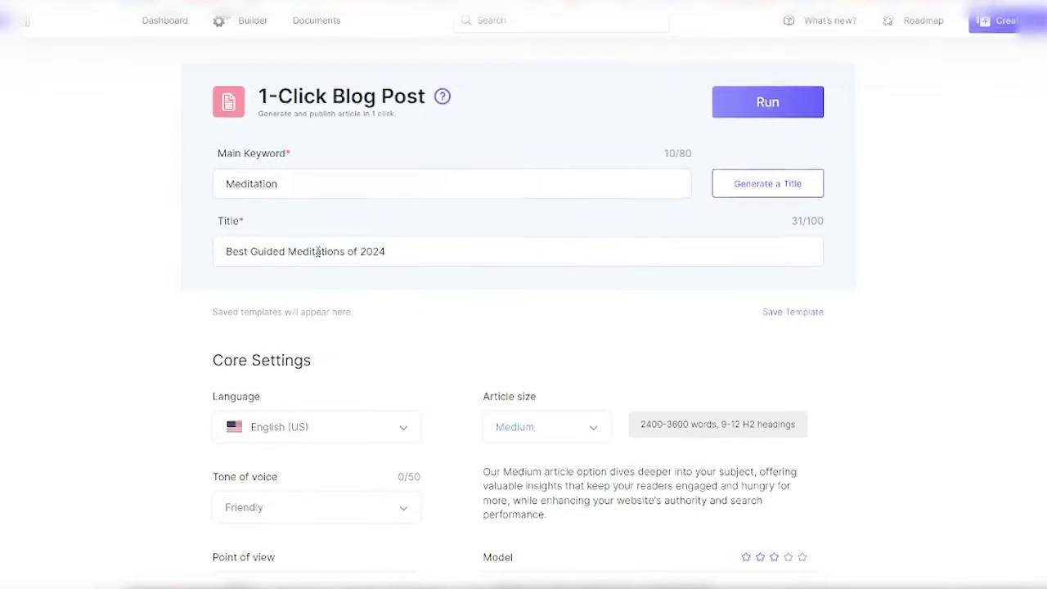
{"action": "scroll", "coordinate": [270, 261], "scroll_direction": "down", "scroll_amount": 3}
{"action": "scroll", "coordinate": [514, 235], "scroll_direction": "up", "scroll_amount": 3}
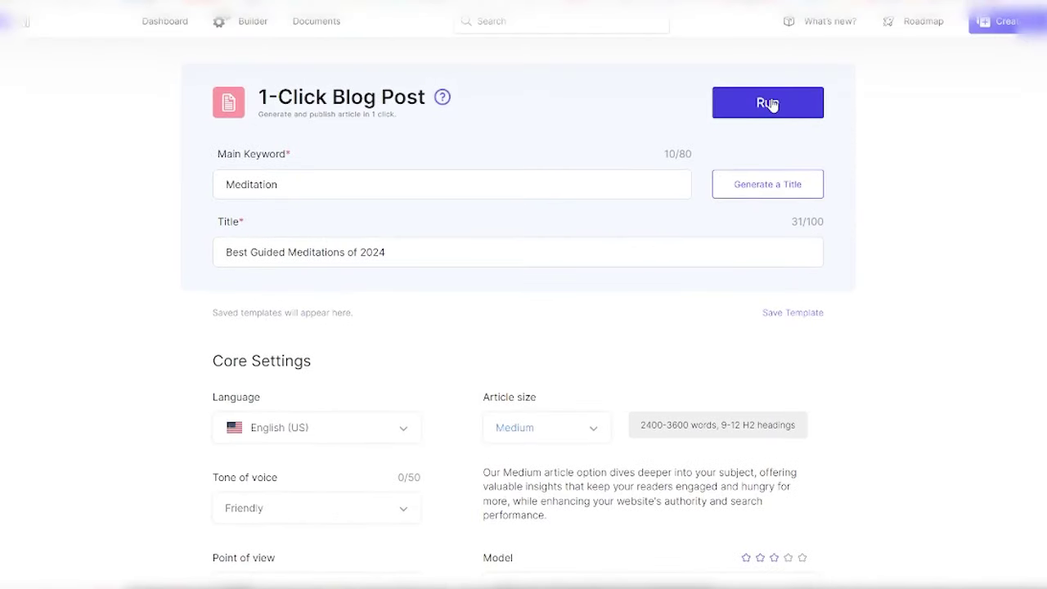
{"action": "left_click", "coordinate": [769, 103]}
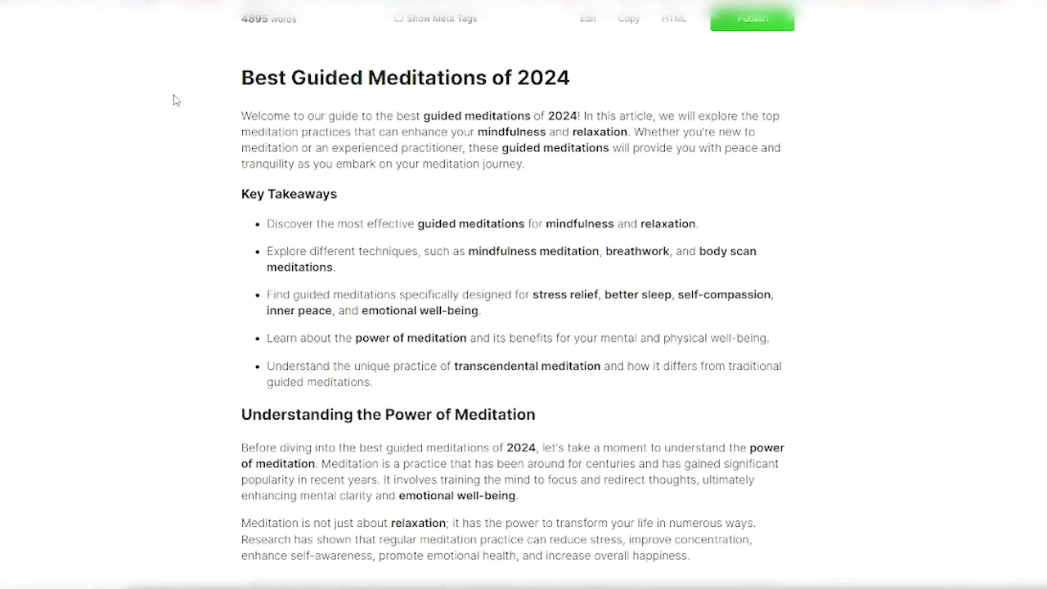
- Skim the generated "Best Guided Meditations of 2024" article and copy its full text
{"action": "scroll", "coordinate": [440, 196], "scroll_direction": "down", "scroll_amount": 4}
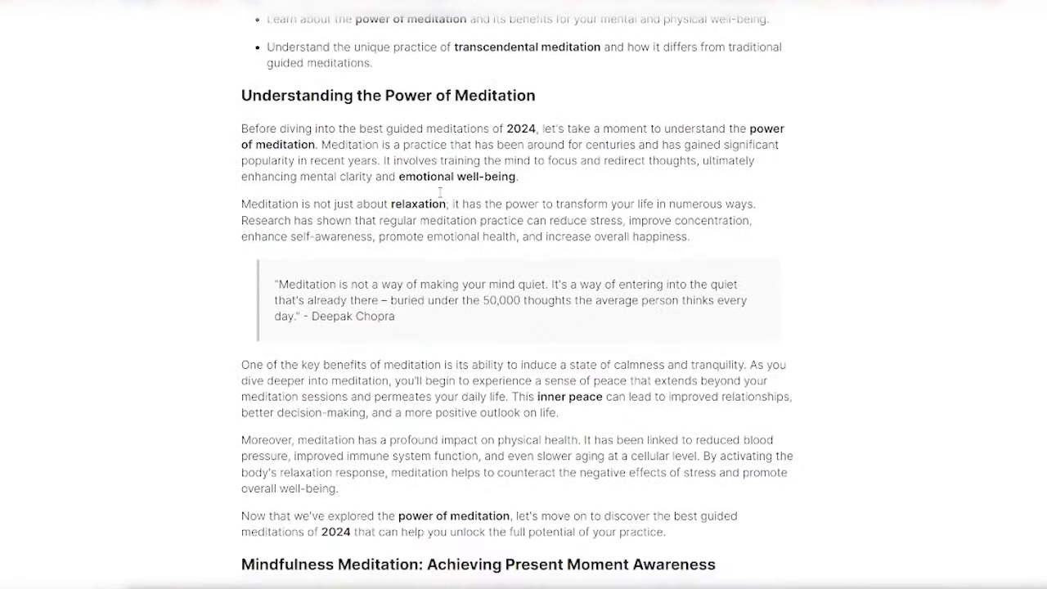
{"action": "scroll", "coordinate": [439, 190], "scroll_direction": "up", "scroll_amount": 4}
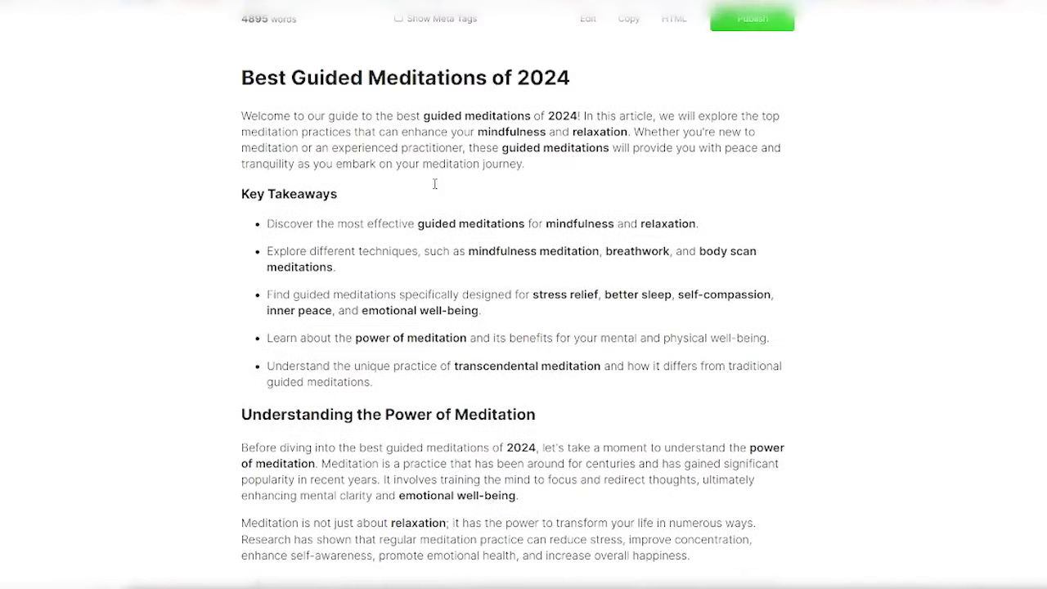
{"action": "scroll", "coordinate": [434, 184], "scroll_direction": "up", "scroll_amount": 1}
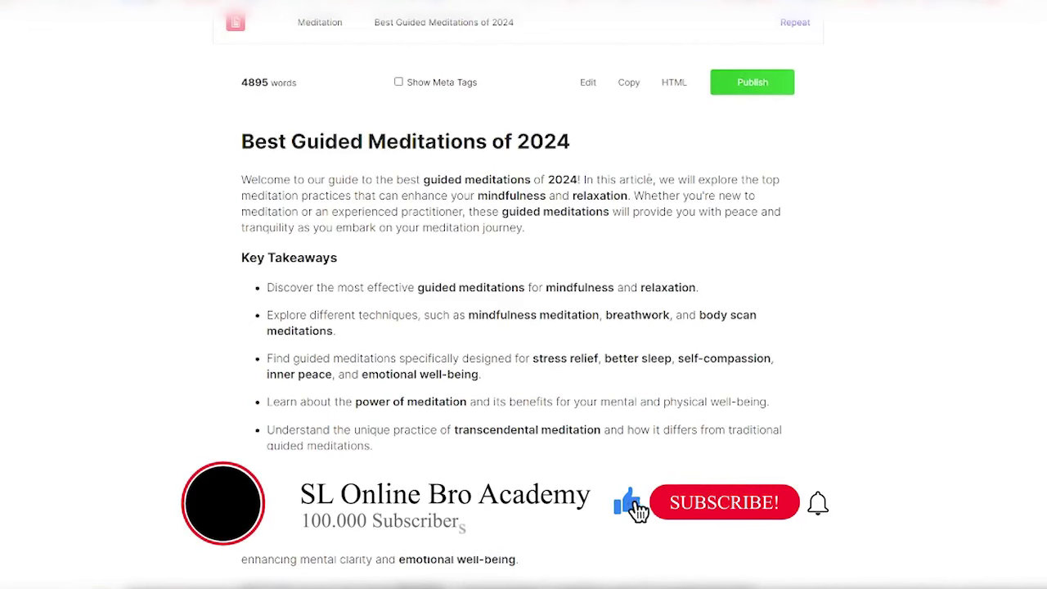
{"action": "left_click", "coordinate": [616, 80]}
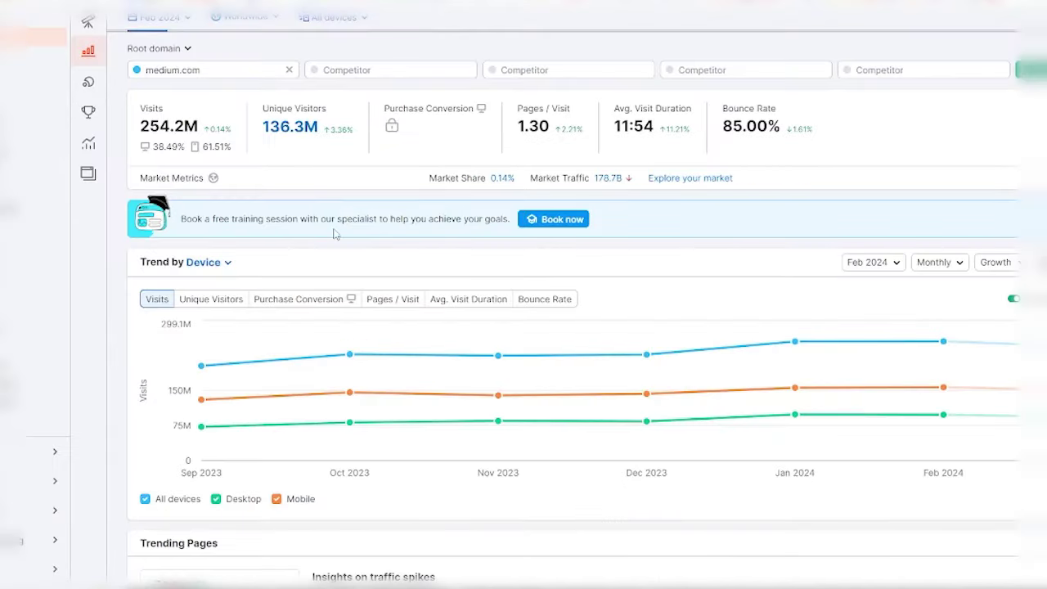
- Switch to Semrush Traffic Analytics and examine medium.com's visits, traffic channels and traffic journey
{"action": "scroll", "coordinate": [334, 231], "scroll_direction": "up", "scroll_amount": 2}
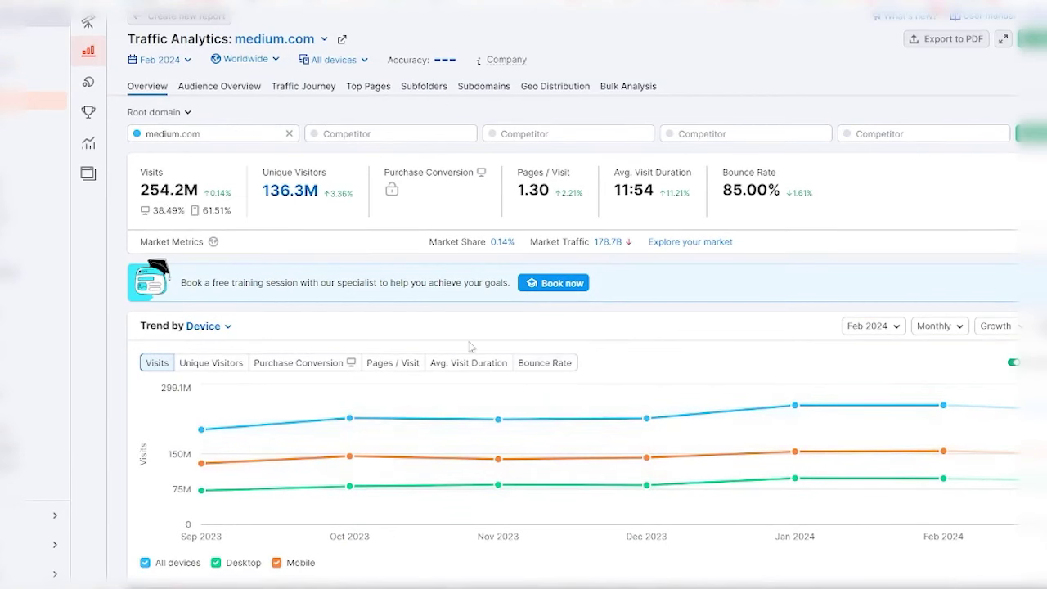
{"action": "scroll", "coordinate": [420, 262], "scroll_direction": "down", "scroll_amount": 10}
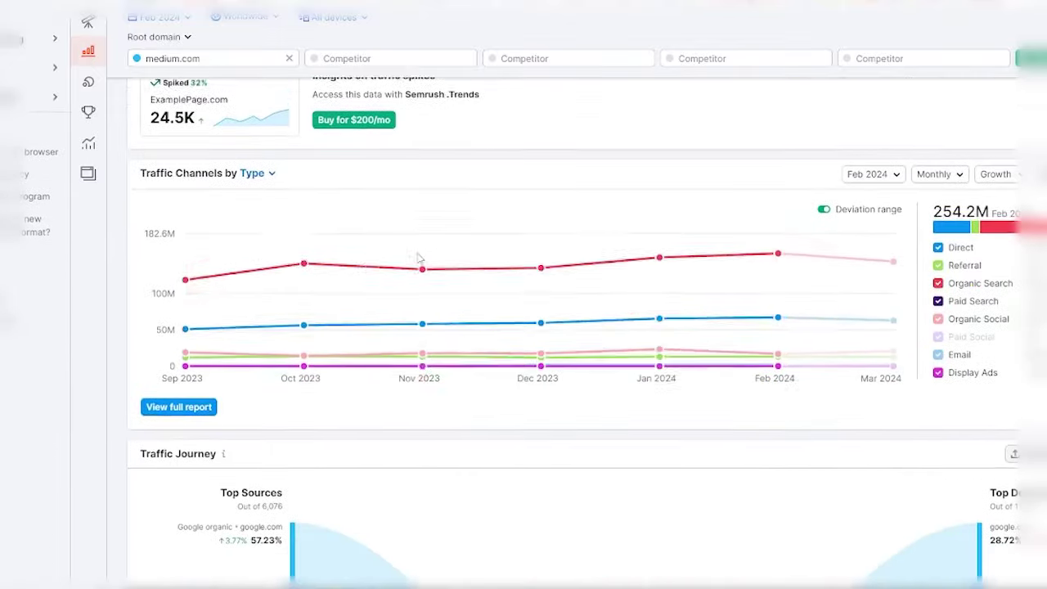
{"action": "scroll", "coordinate": [417, 258], "scroll_direction": "down", "scroll_amount": 8}
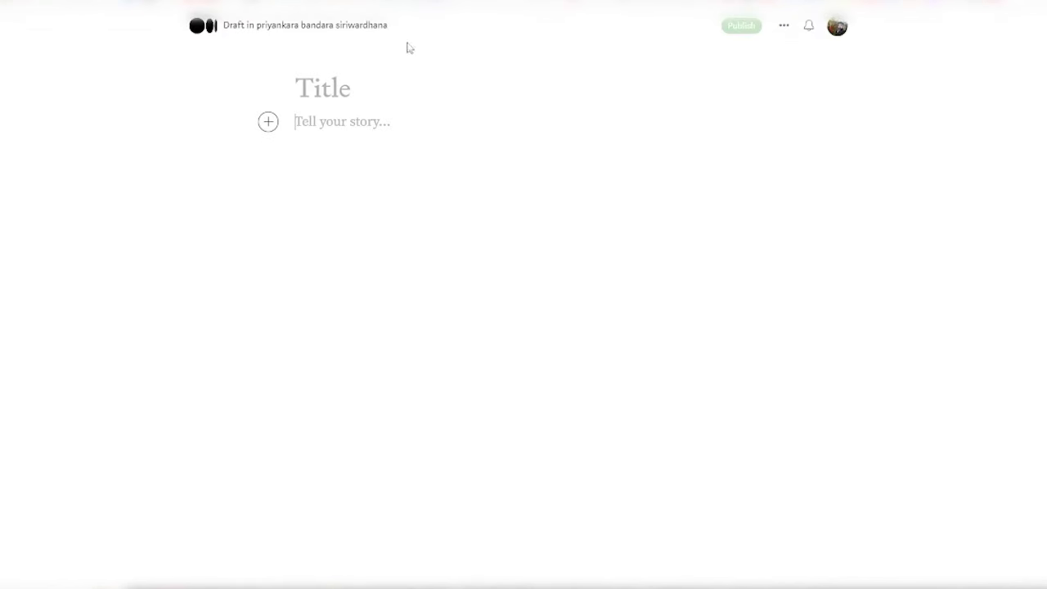
- Switch to the empty Medium draft, paste the copied article into the story body, and check its title
{"action": "key", "text": "ctrl+v"}
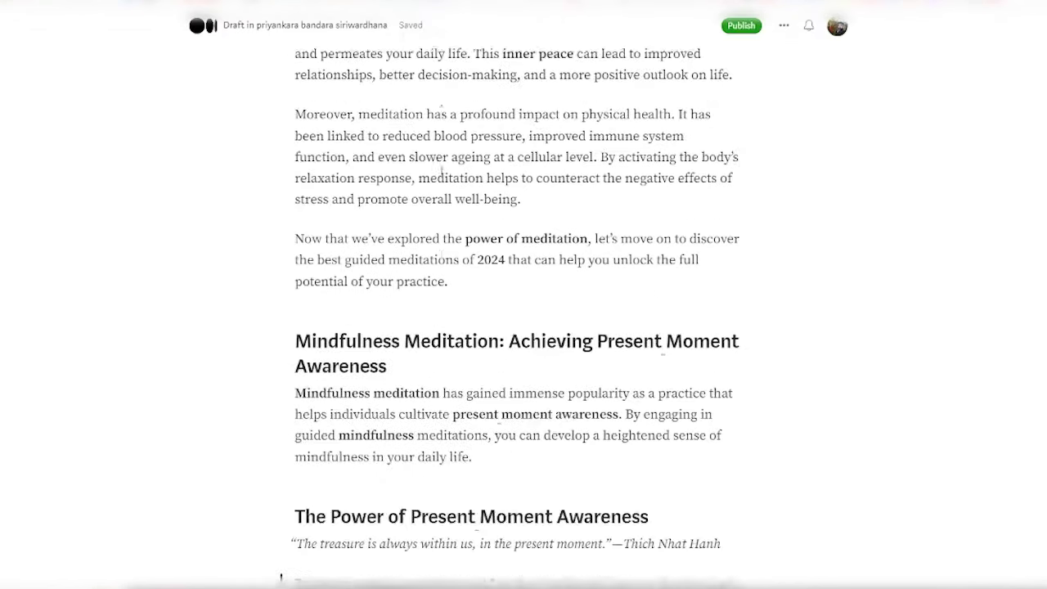
{"action": "scroll", "coordinate": [281, 578], "scroll_direction": "up", "scroll_amount": 15}
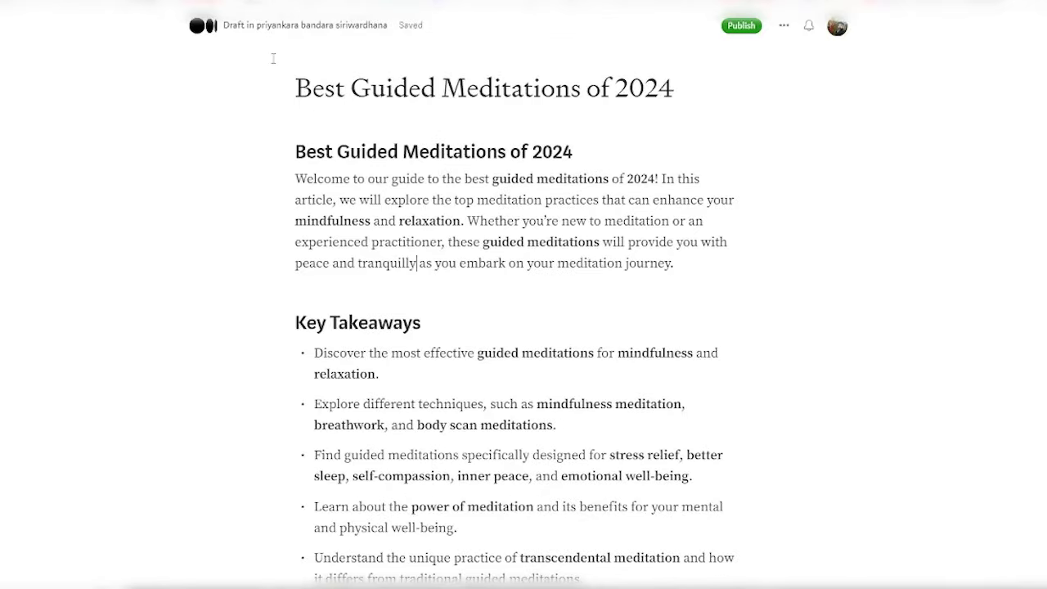
{"action": "left_click_drag", "start_coordinate": [313, 90], "coordinate": [628, 89]}
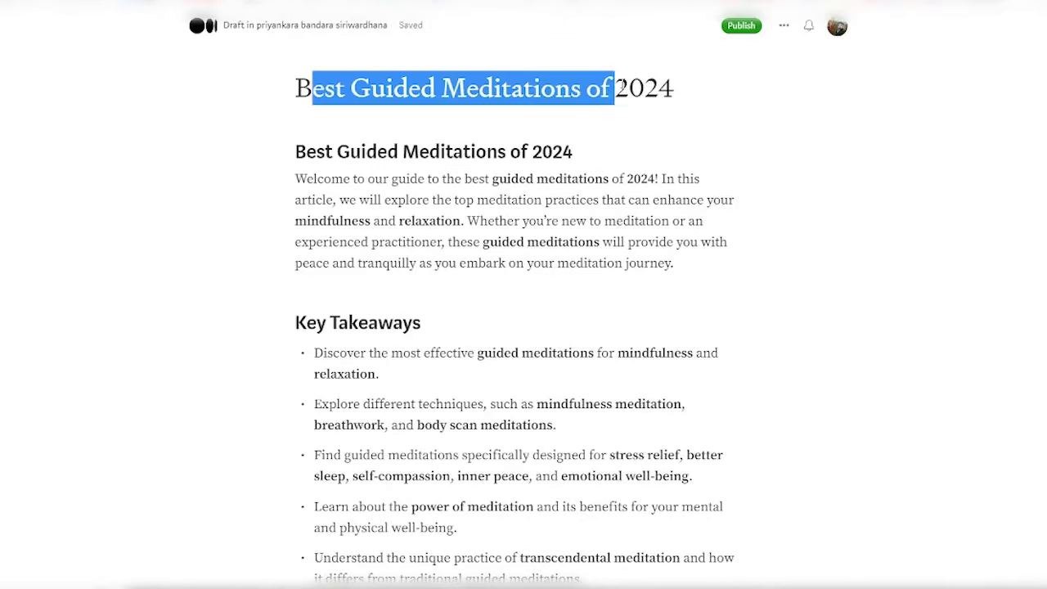
- Delete the duplicate "Best Guided Meditations of 2024" heading above the introduction paragraph
{"action": "left_click", "coordinate": [311, 157]}
{"action": "scroll", "coordinate": [416, 209], "scroll_direction": "down", "scroll_amount": 1}
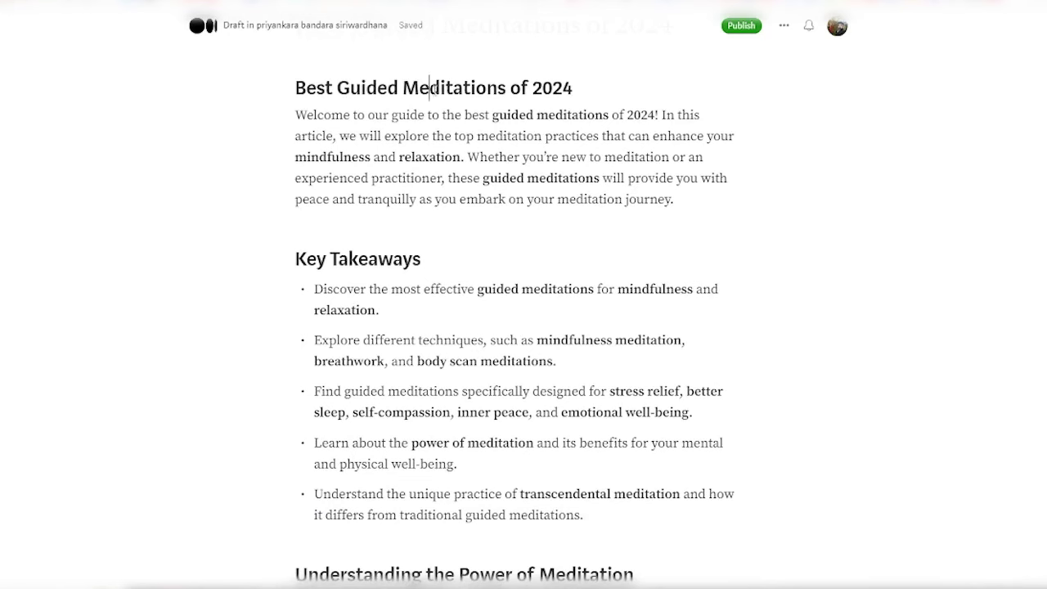
{"action": "triple_click", "coordinate": [430, 87]}
{"action": "double_click", "coordinate": [434, 88]}
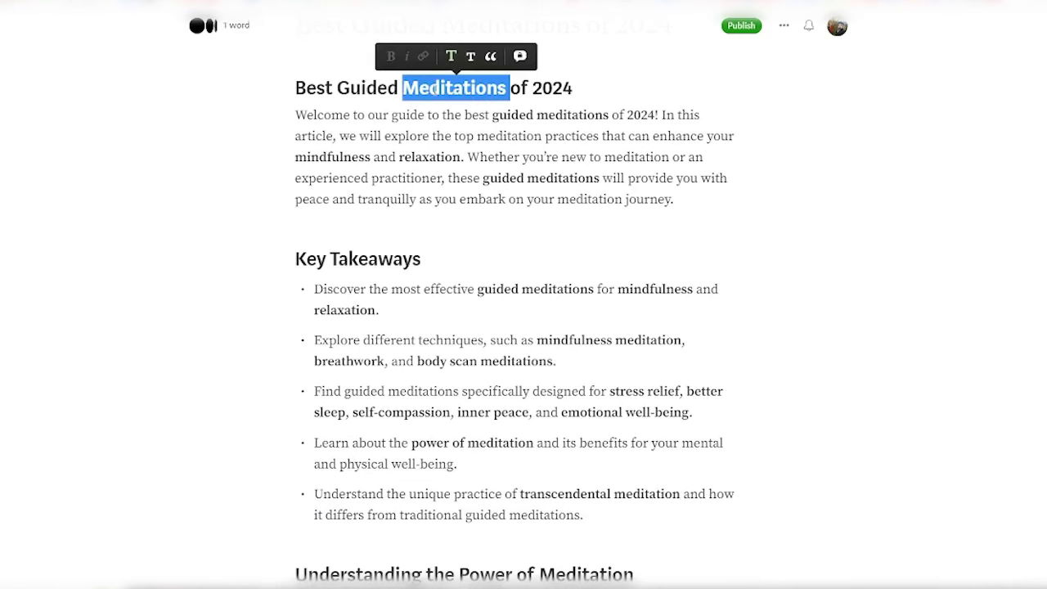
{"action": "left_click", "coordinate": [576, 87]}
{"action": "left_click_drag", "start_coordinate": [576, 87], "coordinate": [288, 88]}
{"action": "key", "text": "BackSpace"}
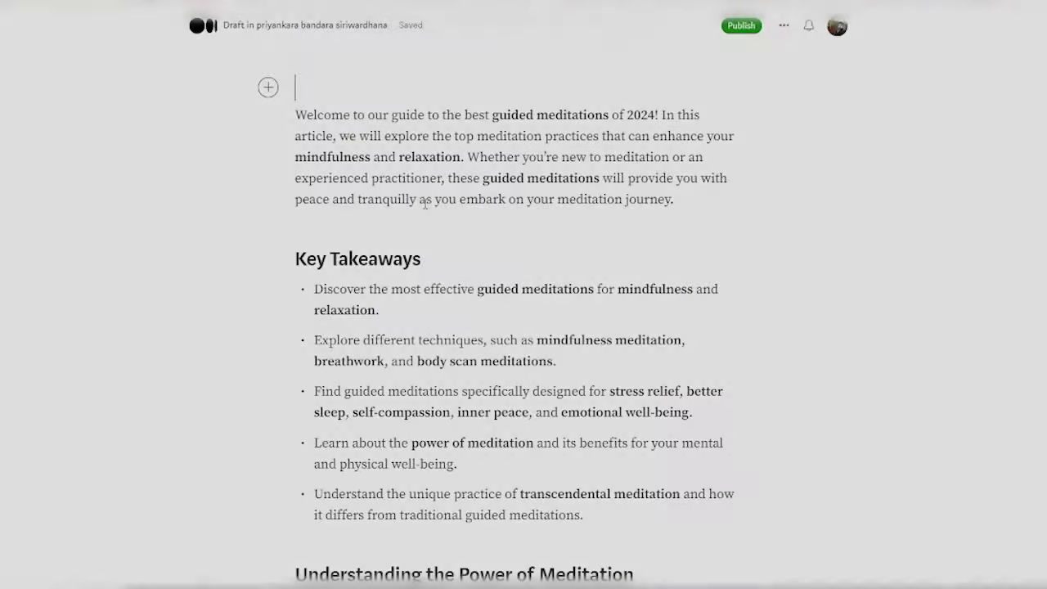
{"action": "scroll", "coordinate": [425, 194], "scroll_direction": "up", "scroll_amount": 1}
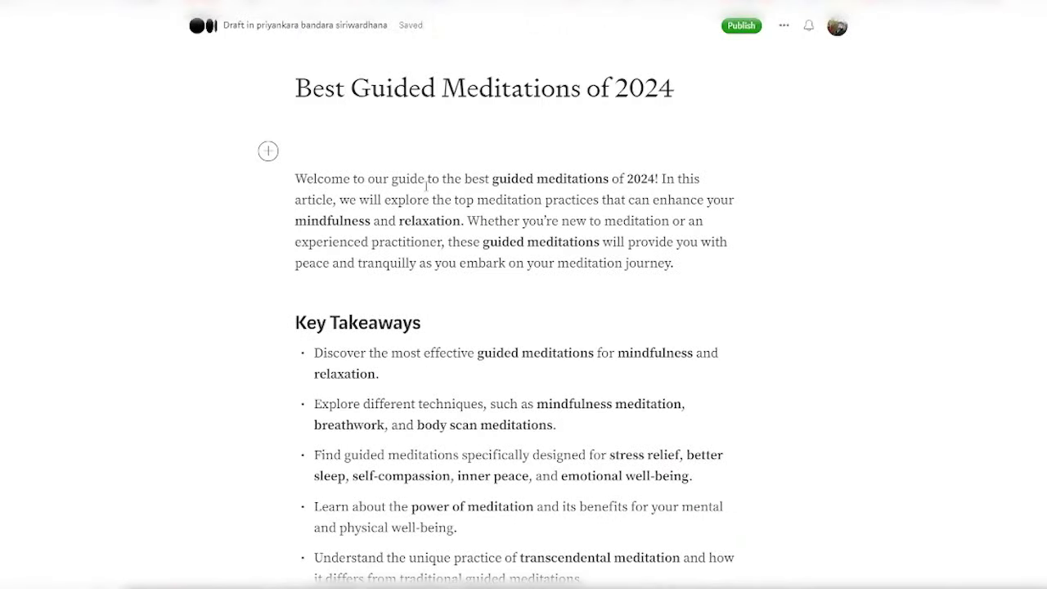
{"action": "scroll", "coordinate": [425, 188], "scroll_direction": "down", "scroll_amount": 1}
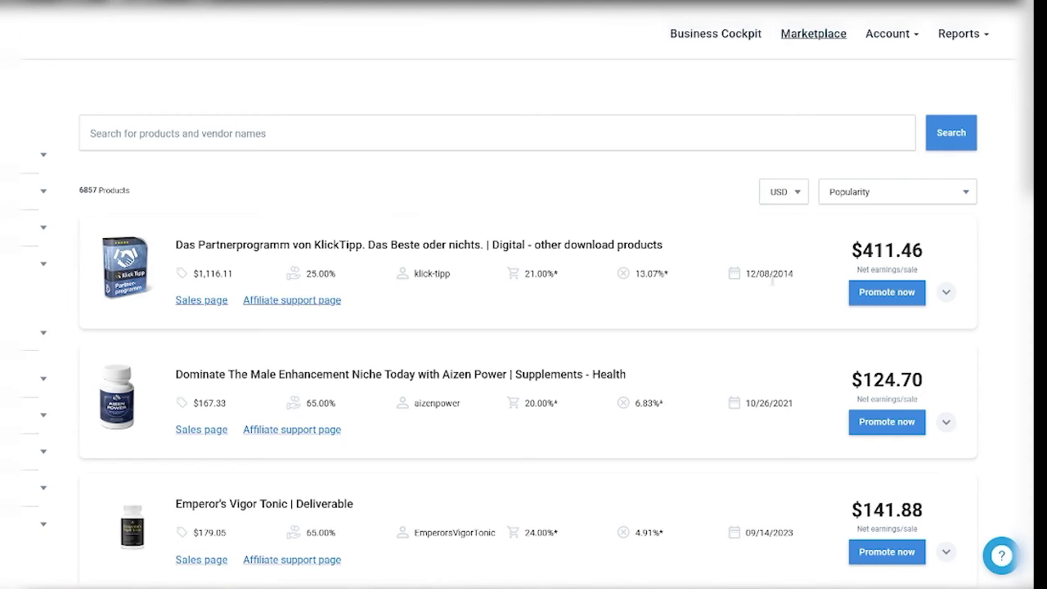
- Switch to the Digistore24 marketplace and examine the listed affiliate products and their net earnings per sale
{"action": "scroll", "coordinate": [222, 255], "scroll_direction": "down", "scroll_amount": 1}
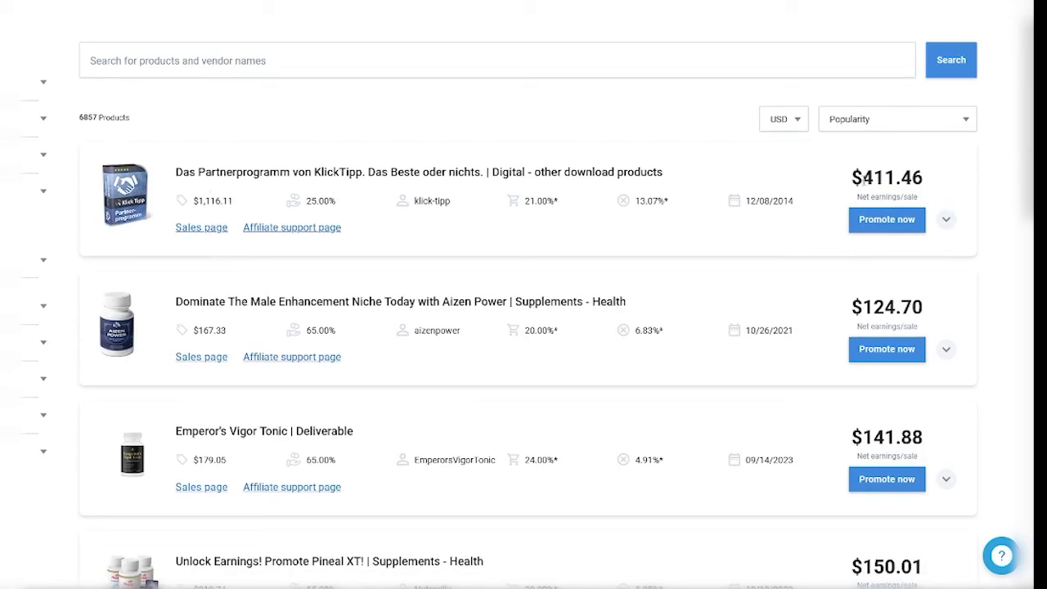
{"action": "left_click_drag", "start_coordinate": [856, 195], "coordinate": [923, 181]}
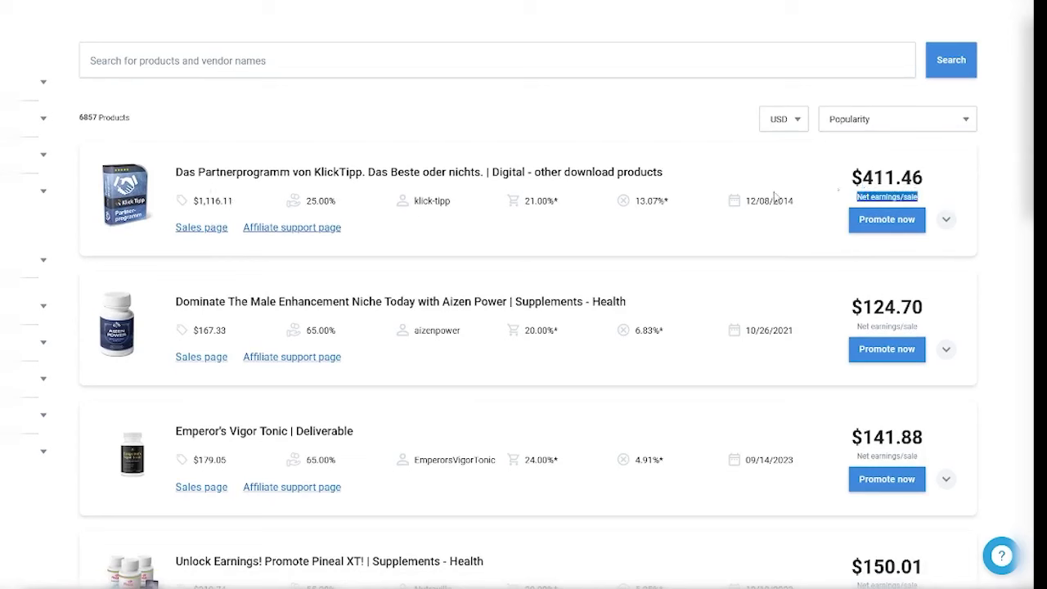
{"action": "scroll", "coordinate": [322, 191], "scroll_direction": "up", "scroll_amount": 1}
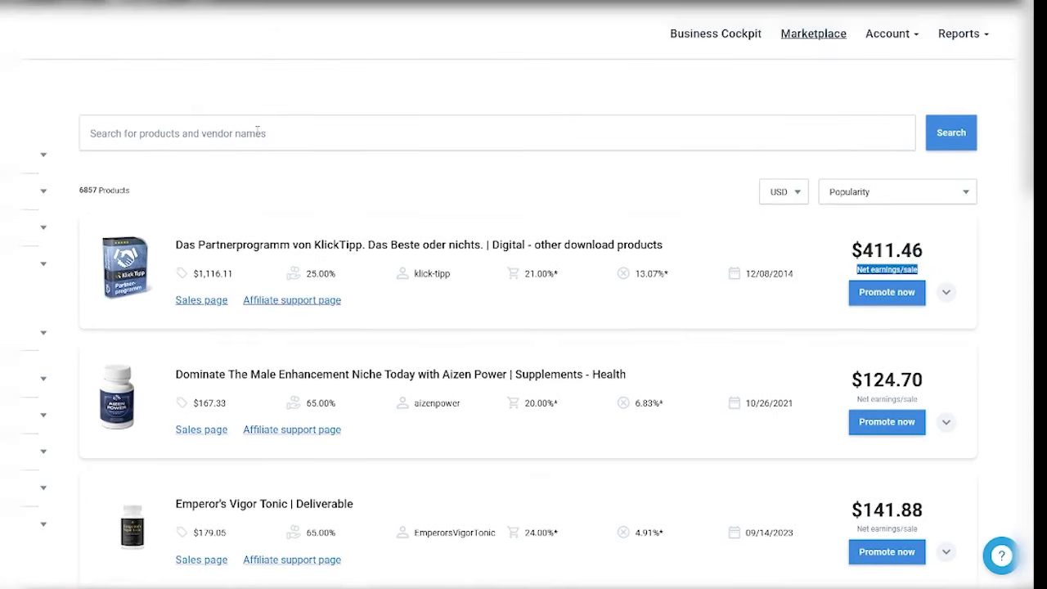
{"action": "scroll", "coordinate": [365, 203], "scroll_direction": "down", "scroll_amount": 5}
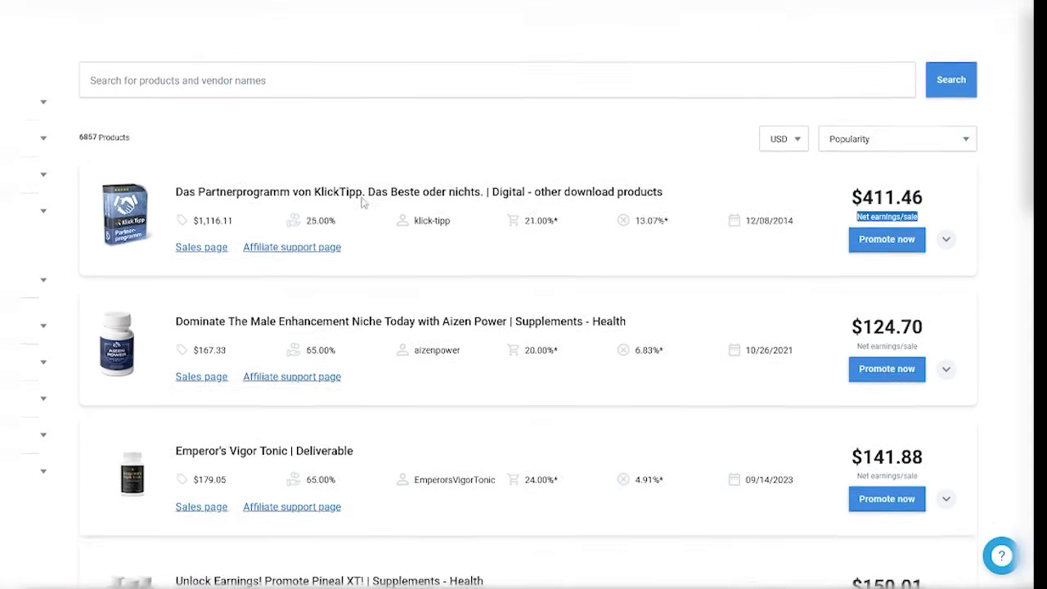
{"action": "scroll", "coordinate": [363, 197], "scroll_direction": "up", "scroll_amount": 4}
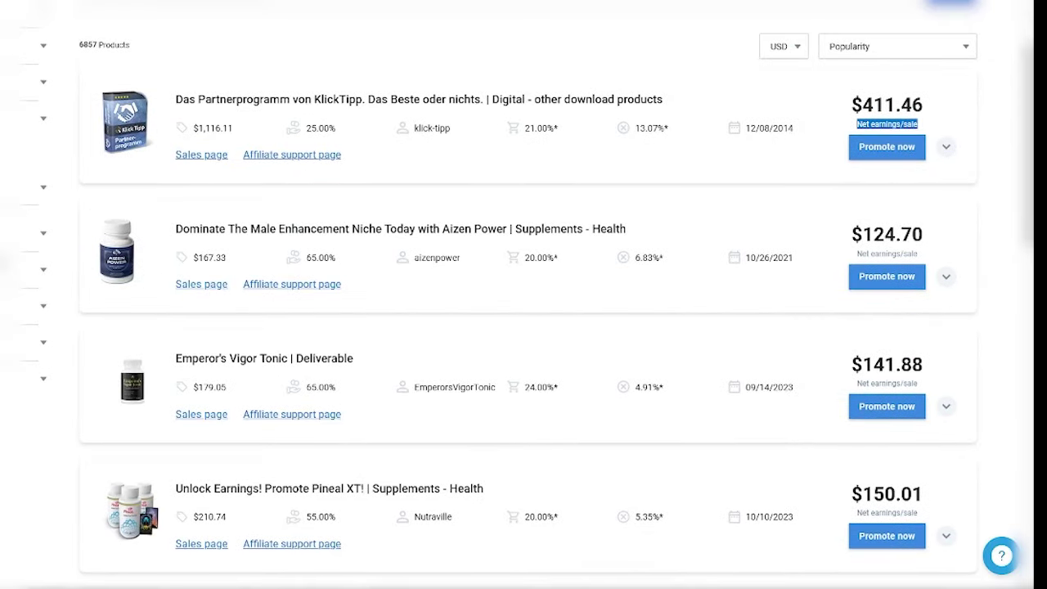
{"action": "scroll", "coordinate": [30, 252], "scroll_direction": "up", "scroll_amount": 2}
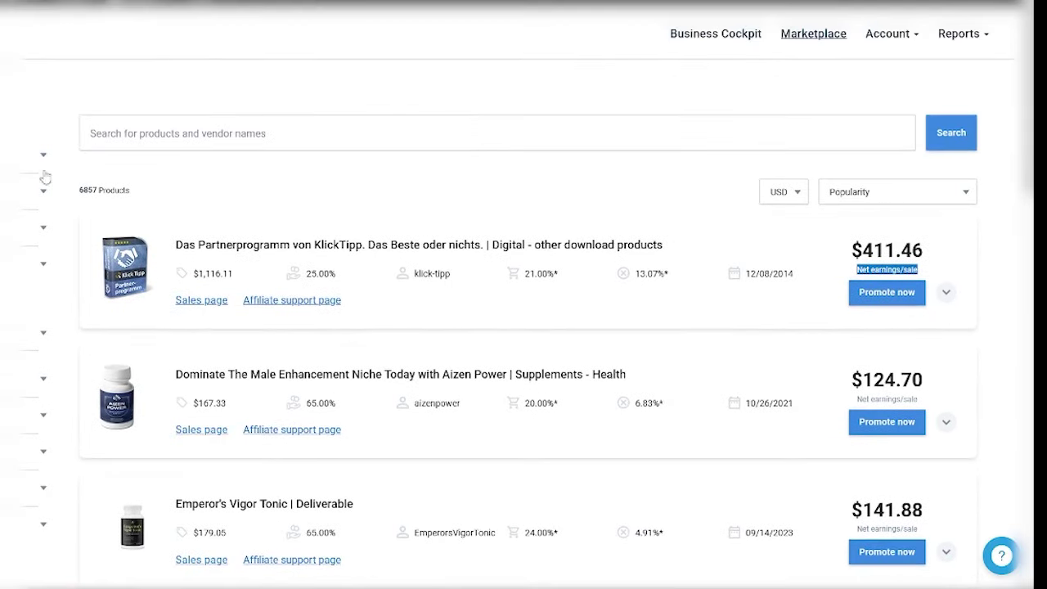
{"action": "scroll", "coordinate": [491, 254], "scroll_direction": "down", "scroll_amount": 1}
{"action": "scroll", "coordinate": [481, 262], "scroll_direction": "down", "scroll_amount": 7}
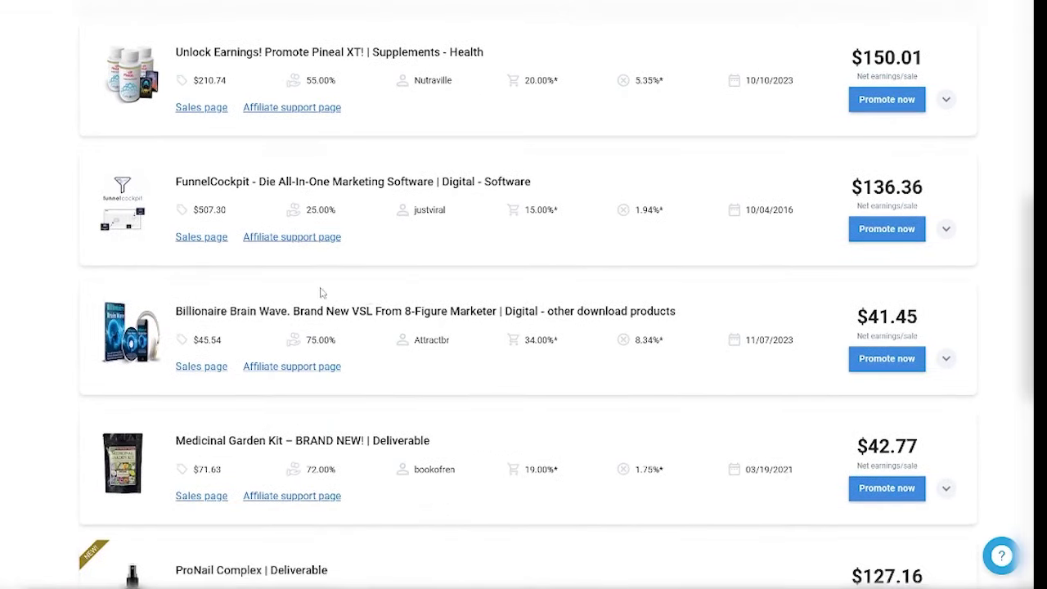
- Examine the Billionaire Brain Wave offer's earnings and its sales page, dismissing the page's pop-up
{"action": "left_click_drag", "start_coordinate": [173, 301], "coordinate": [288, 304]}
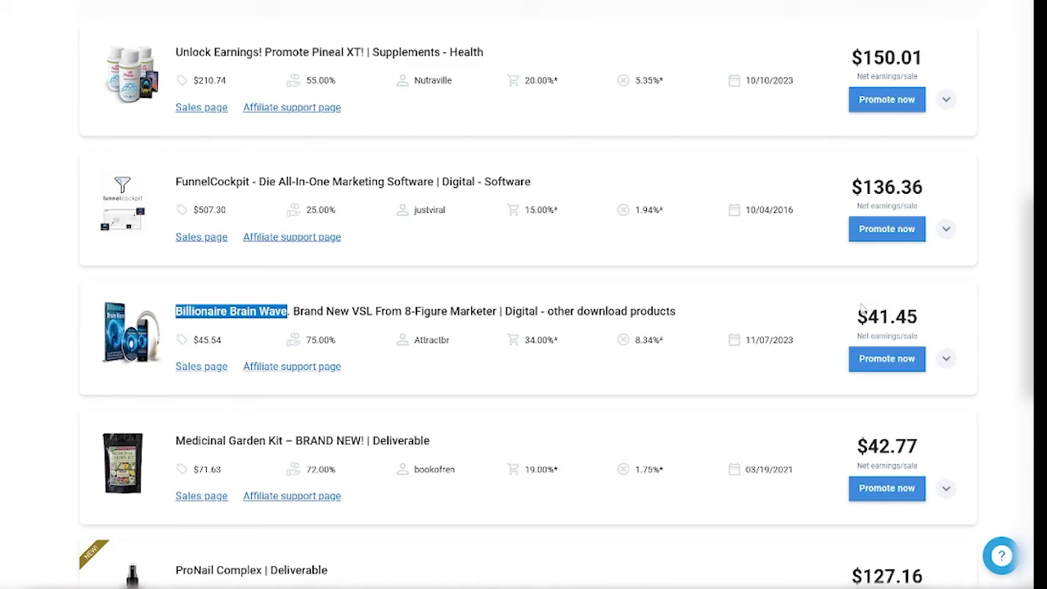
{"action": "left_click_drag", "start_coordinate": [862, 309], "coordinate": [920, 312]}
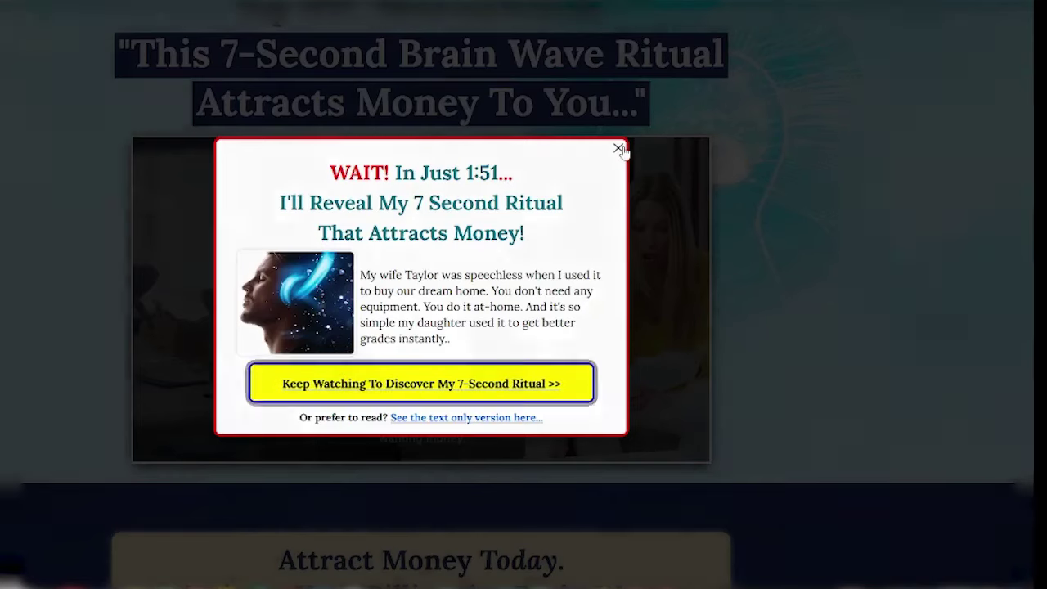
{"action": "left_click", "coordinate": [620, 148]}
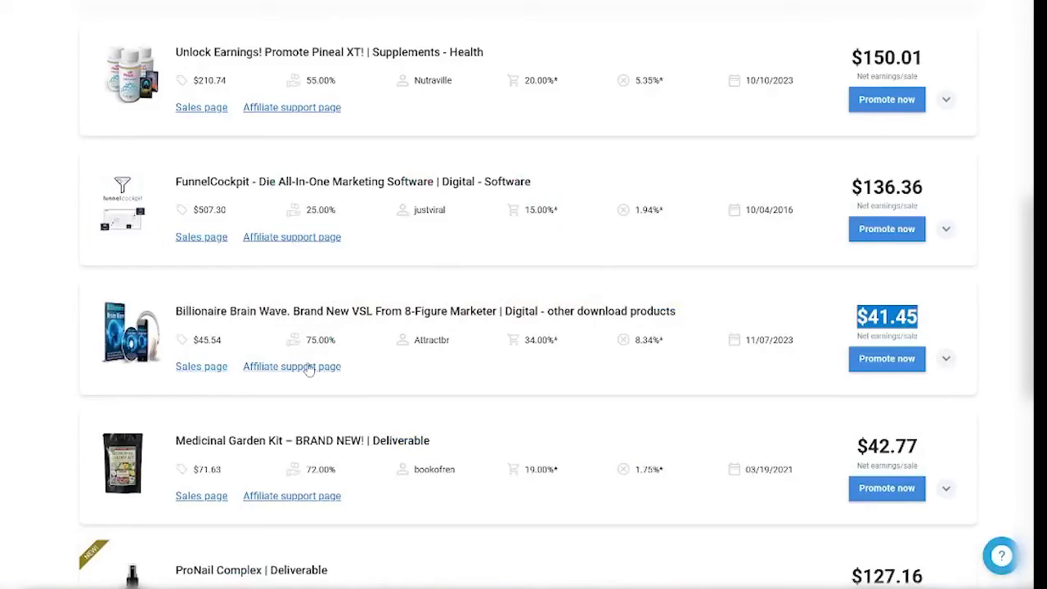
- Request promotion of the Billionaire Brain Wave product, copy its promolink, and close the Promolink dialog
{"action": "left_click", "coordinate": [882, 361]}
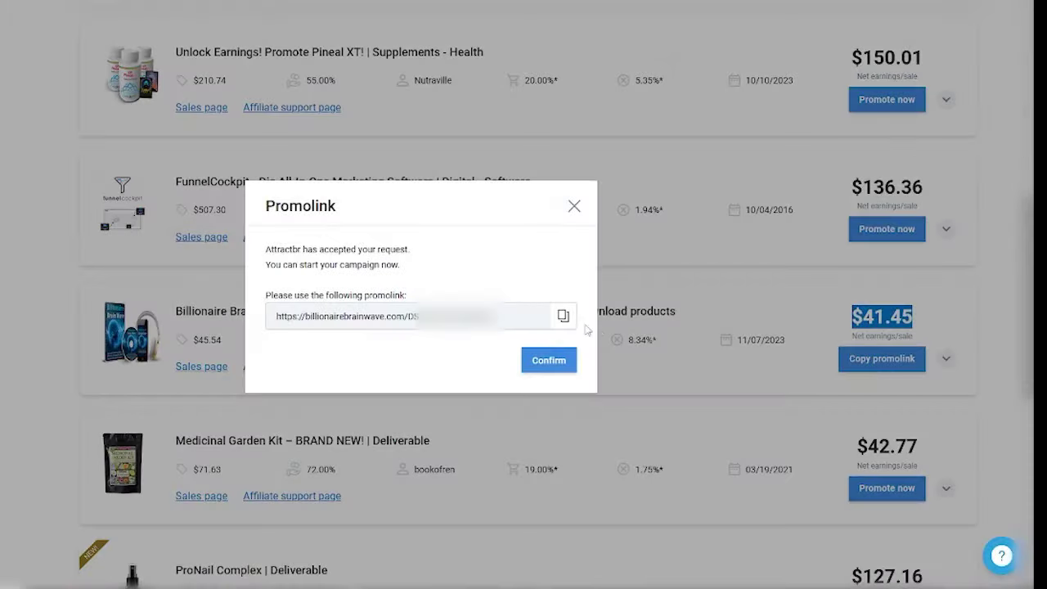
{"action": "left_click", "coordinate": [566, 320]}
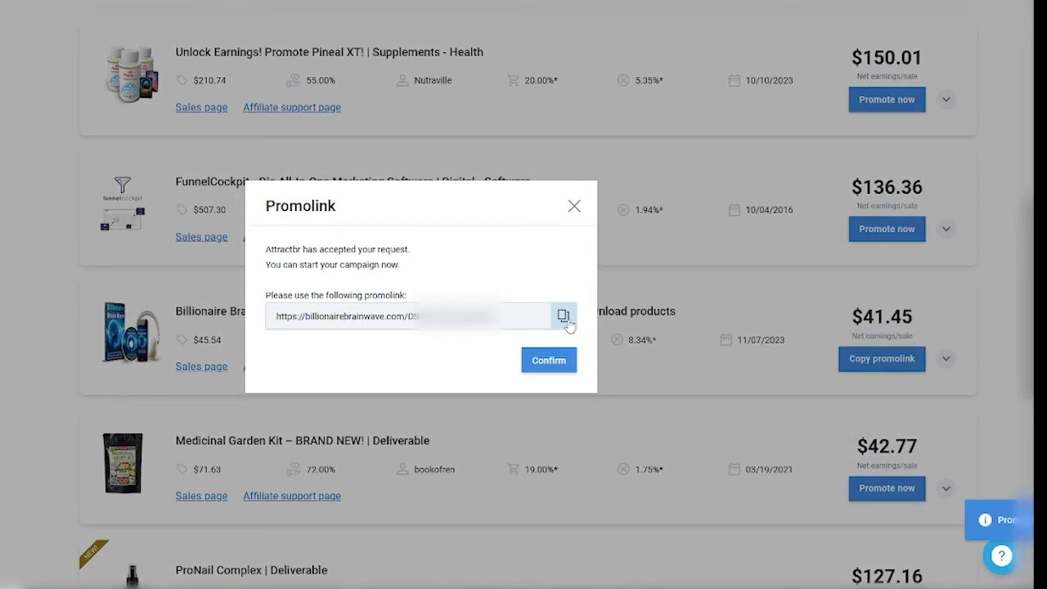
{"action": "left_click", "coordinate": [575, 208]}
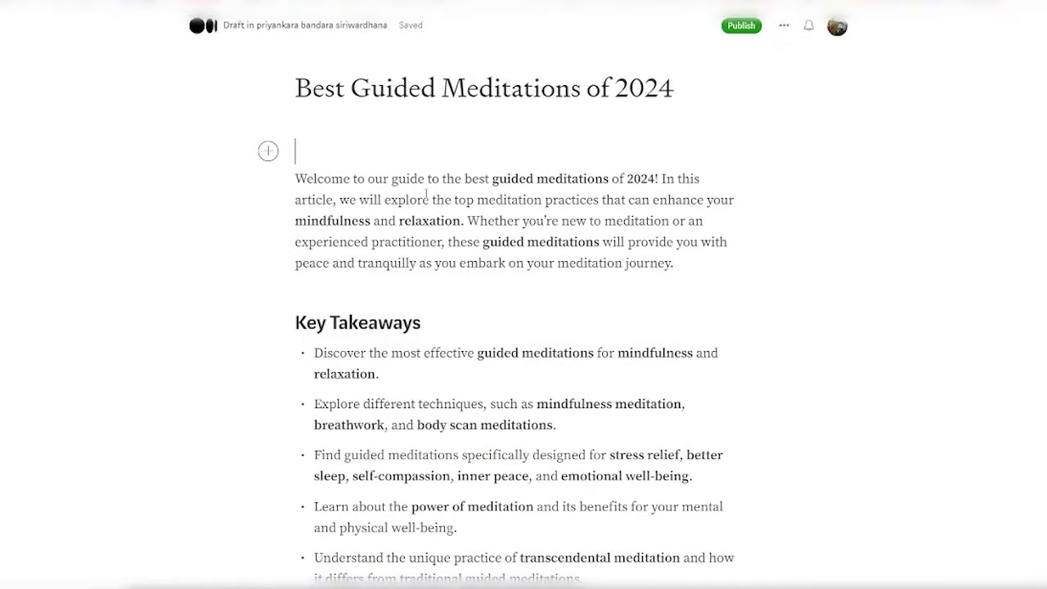
- Link the words "potential of your practice" in the paragraph above the Mindfulness Meditation heading to the copied promolink, and check the link's address
{"action": "scroll", "coordinate": [426, 194], "scroll_direction": "down", "scroll_amount": 10}
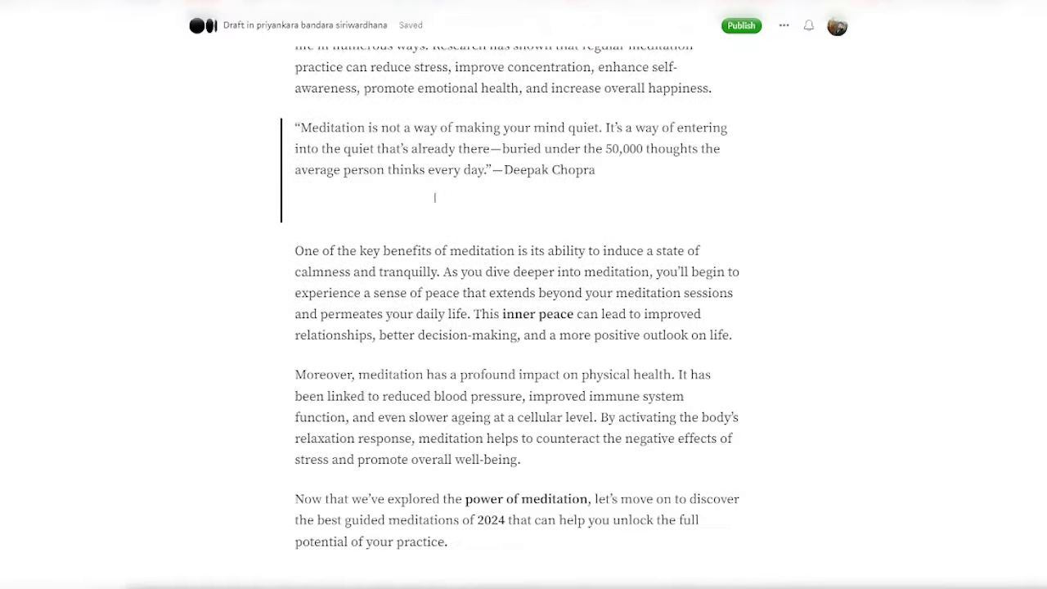
{"action": "scroll", "coordinate": [434, 197], "scroll_direction": "down", "scroll_amount": 3}
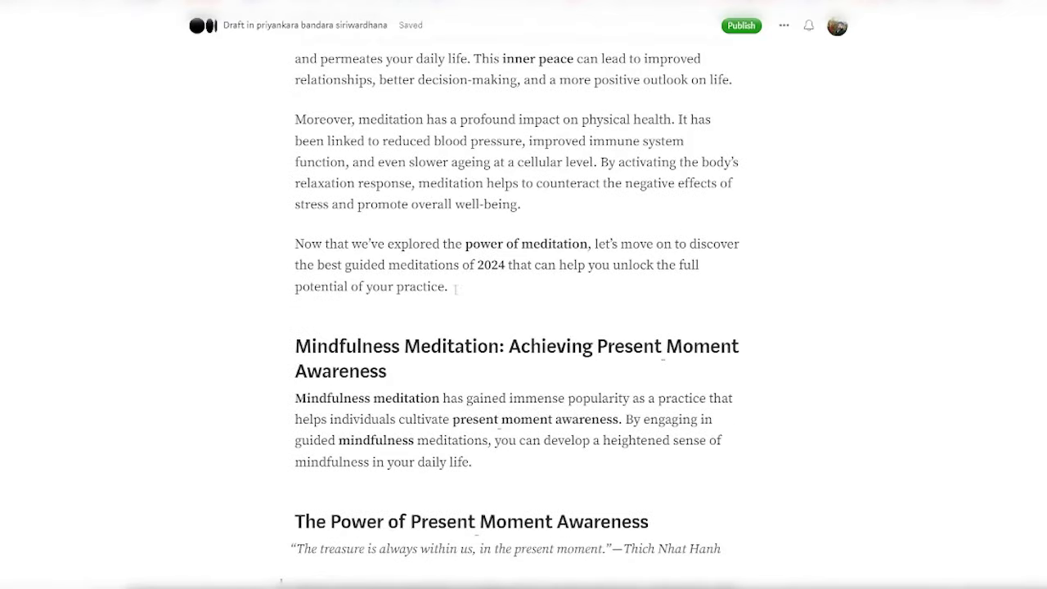
{"action": "left_click_drag", "start_coordinate": [447, 287], "coordinate": [295, 286]}
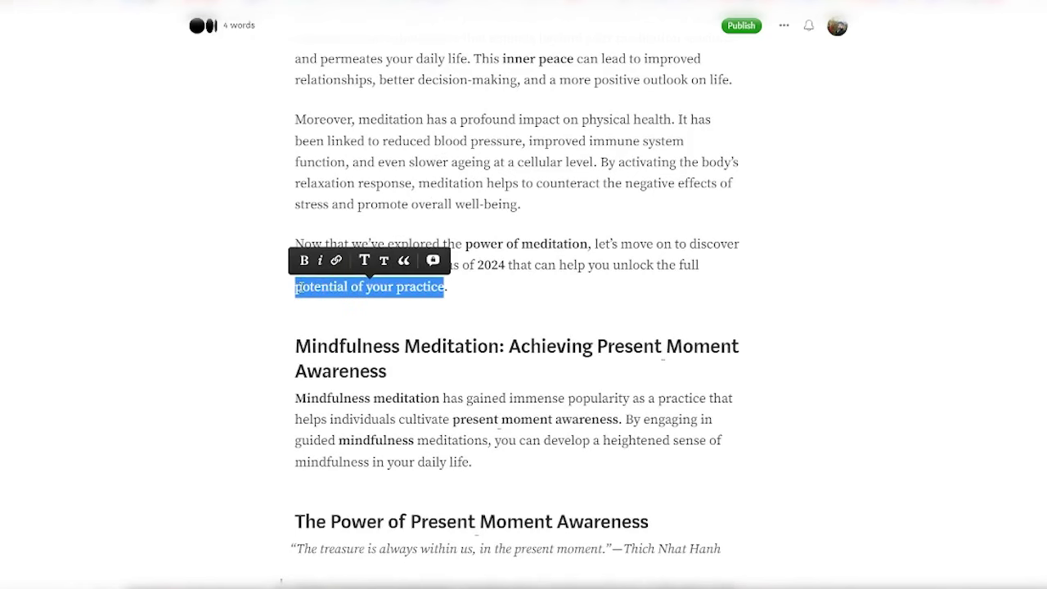
{"action": "left_click", "coordinate": [336, 260]}
{"action": "key", "text": "ctrl+v"}
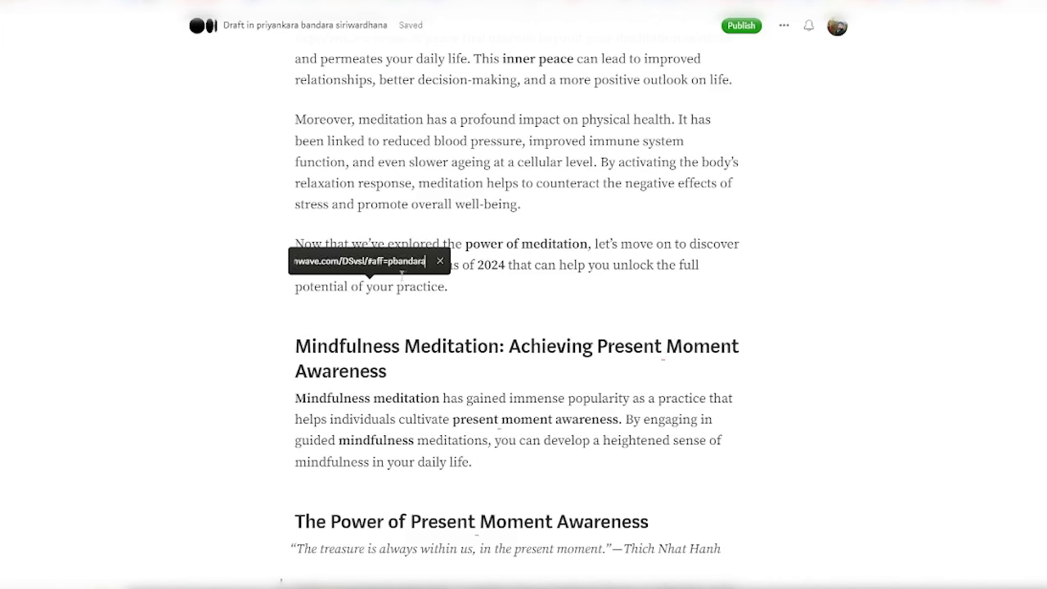
{"action": "key", "text": "Return"}
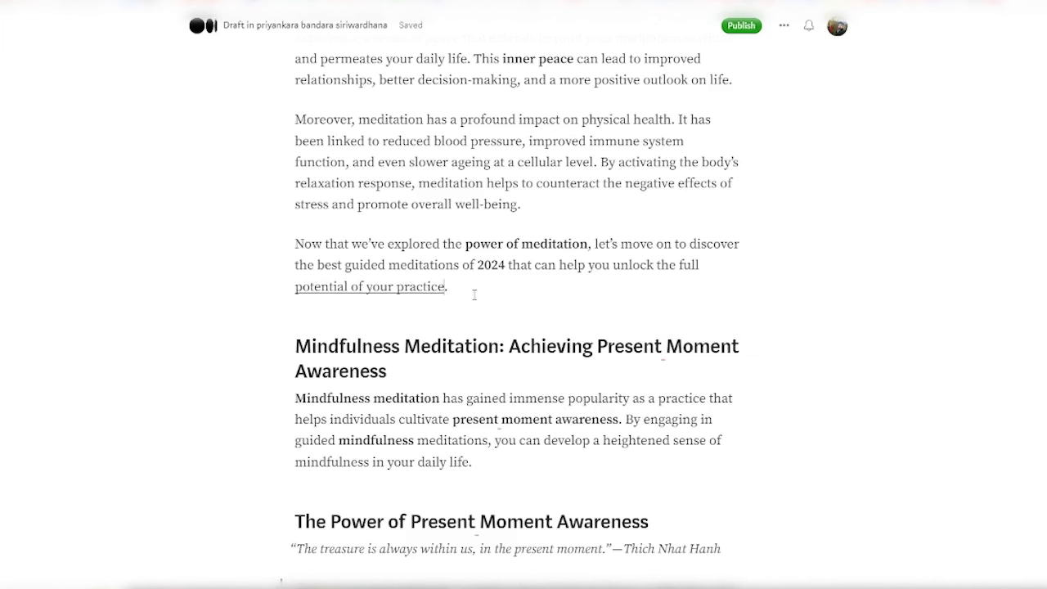
{"action": "scroll", "coordinate": [477, 286], "scroll_direction": "up", "scroll_amount": 1}
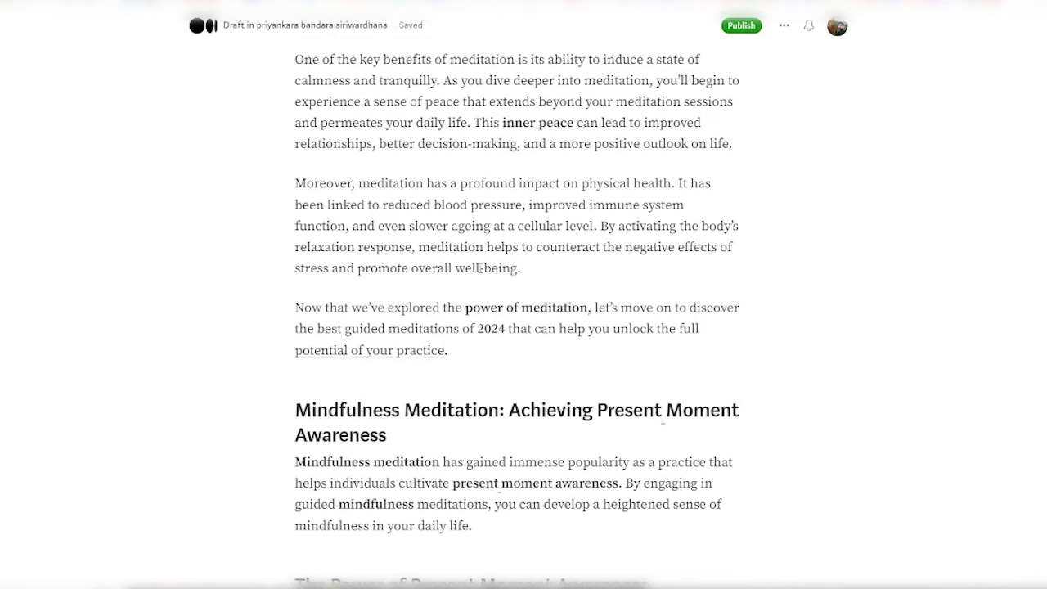
{"action": "scroll", "coordinate": [426, 278], "scroll_direction": "down", "scroll_amount": 2}
{"action": "mouse_move", "coordinate": [337, 218]}
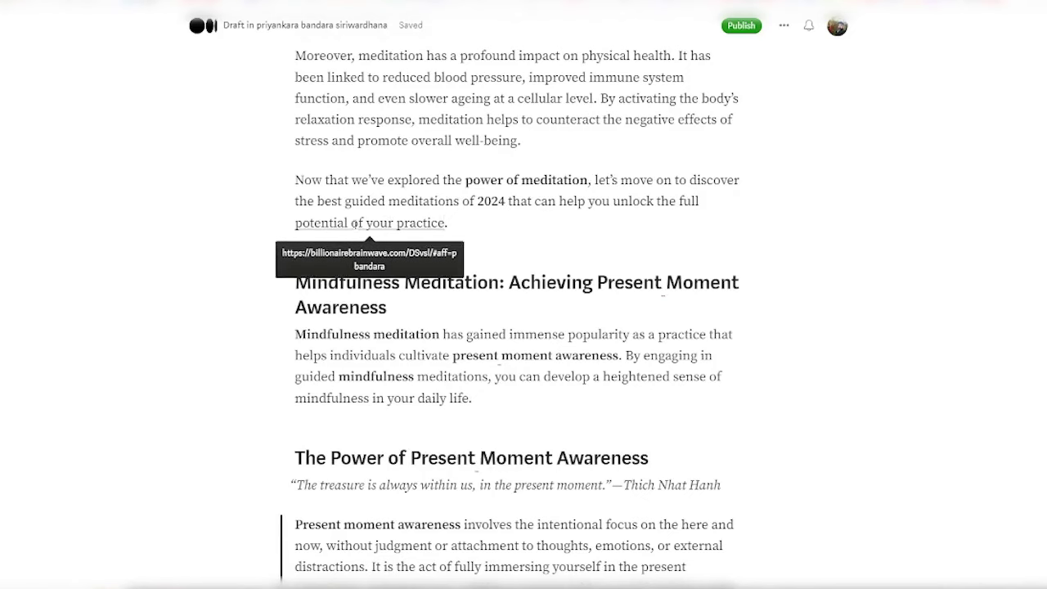
{"action": "scroll", "coordinate": [589, 252], "scroll_direction": "down", "scroll_amount": 2}
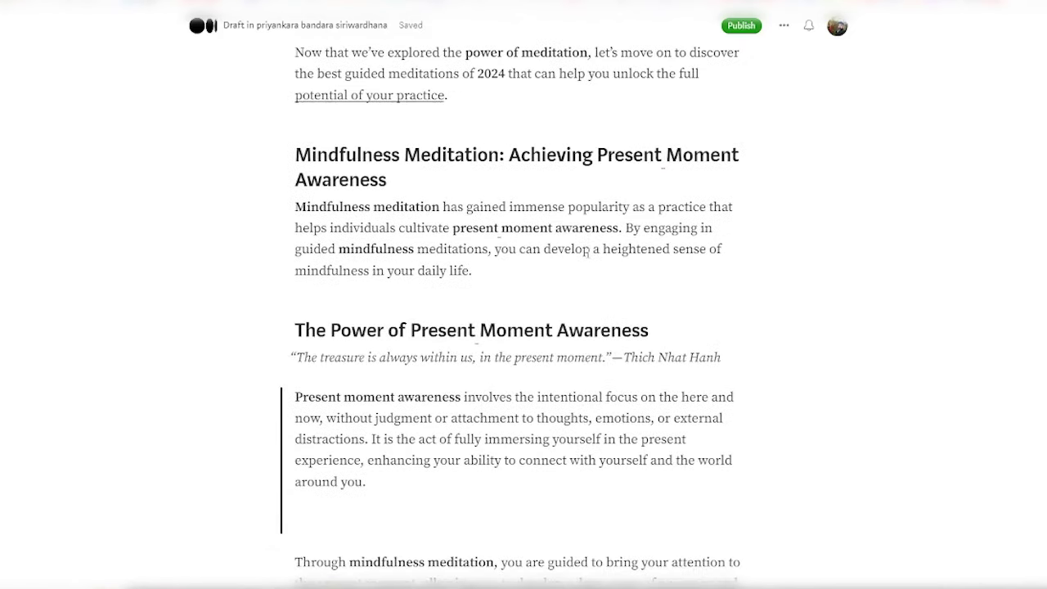
{"action": "scroll", "coordinate": [442, 224], "scroll_direction": "down", "scroll_amount": 3}
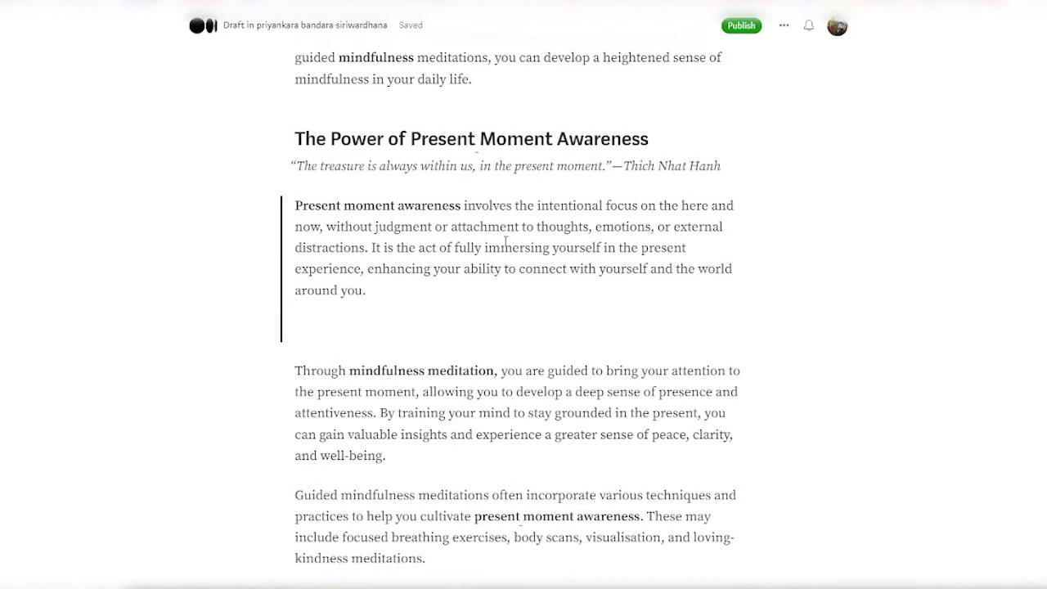
- Switch to the Traffic Analytics report for medium.com and examine its visits by country
{"action": "scroll", "coordinate": [506, 243], "scroll_direction": "down", "scroll_amount": 5}
{"action": "scroll", "coordinate": [523, 245], "scroll_direction": "up", "scroll_amount": 4}
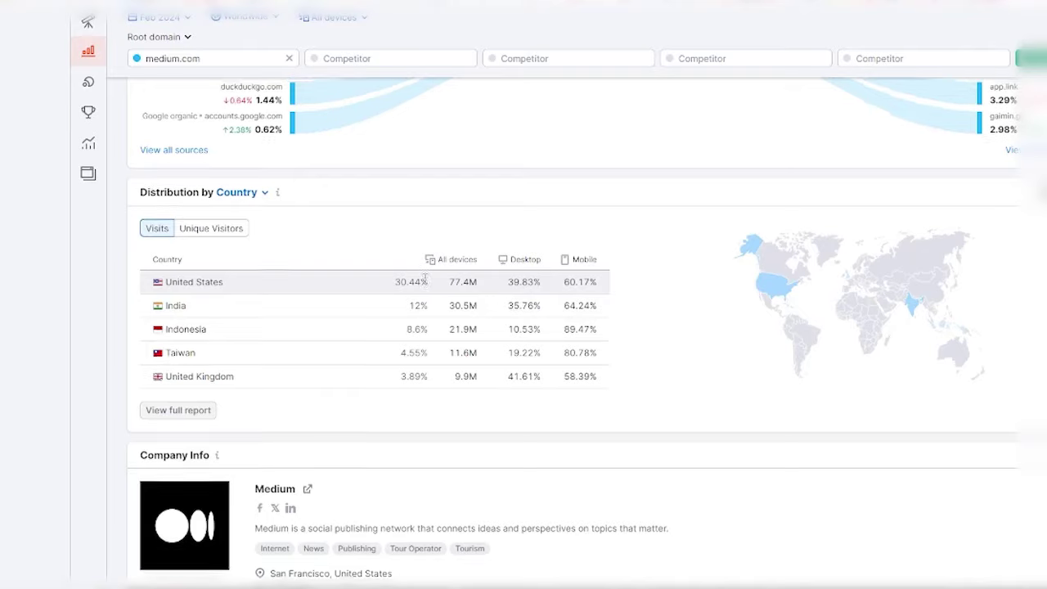
{"action": "scroll", "coordinate": [424, 279], "scroll_direction": "up", "scroll_amount": 15}
{"action": "scroll", "coordinate": [425, 279], "scroll_direction": "up", "scroll_amount": 3}
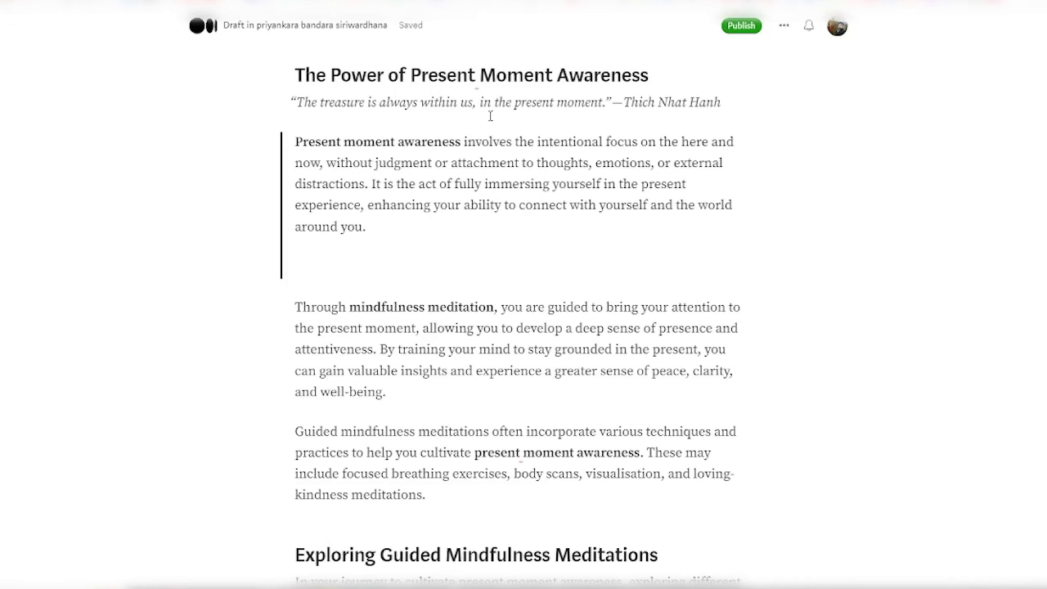
{"action": "scroll", "coordinate": [490, 115], "scroll_direction": "up", "scroll_amount": 3}
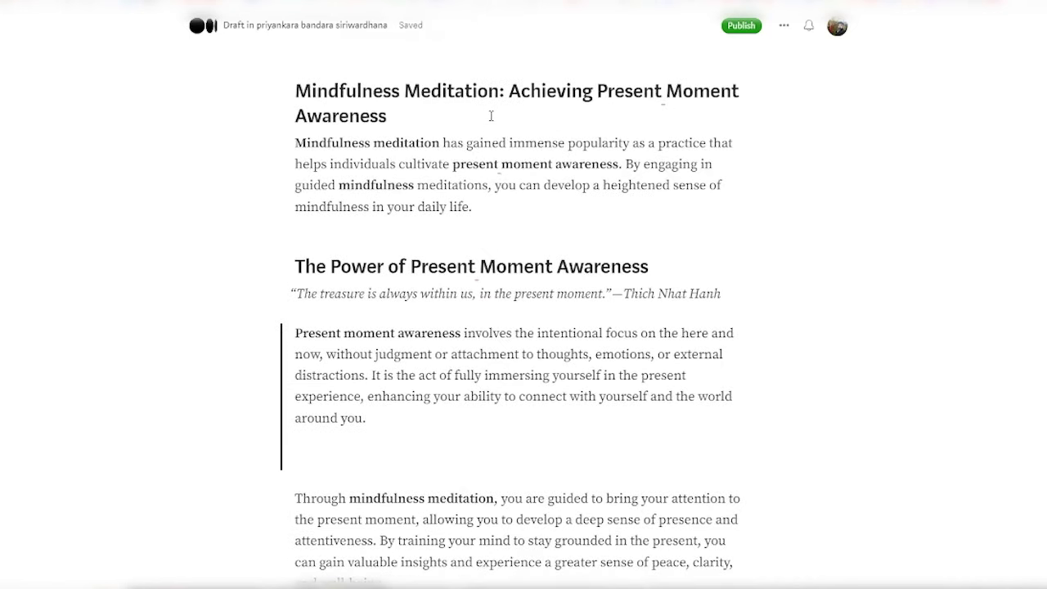
{"action": "scroll", "coordinate": [491, 116], "scroll_direction": "up", "scroll_amount": 2}
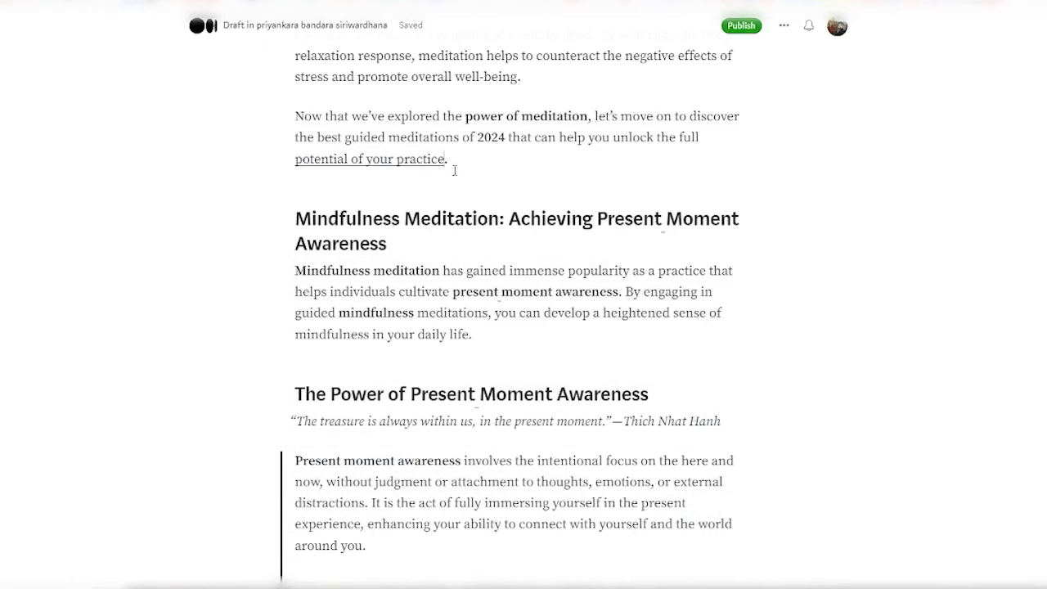
{"action": "scroll", "coordinate": [456, 172], "scroll_direction": "down", "scroll_amount": 3}
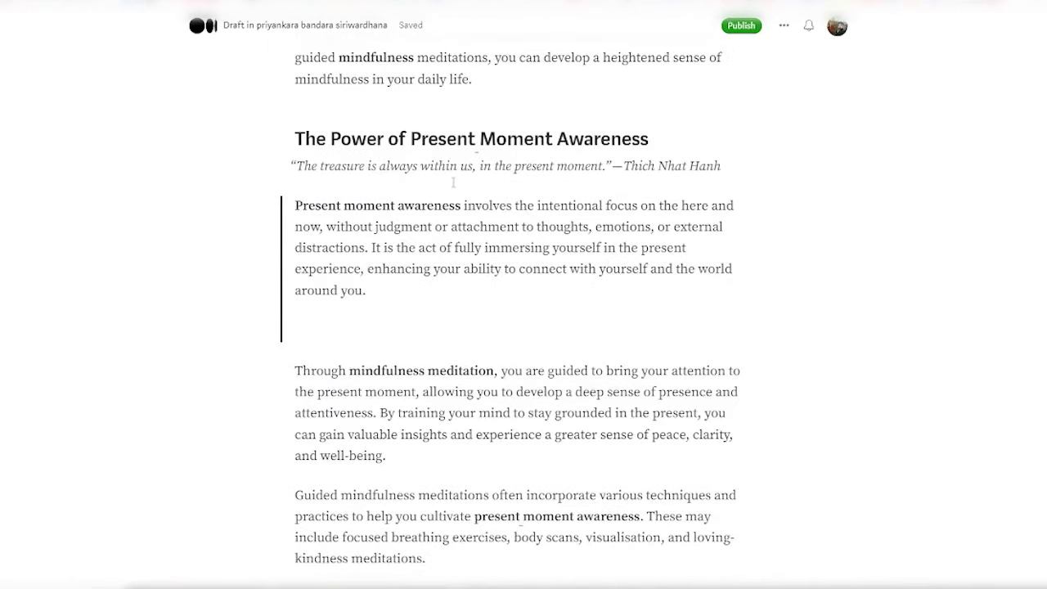
{"action": "scroll", "coordinate": [453, 181], "scroll_direction": "up", "scroll_amount": 3}
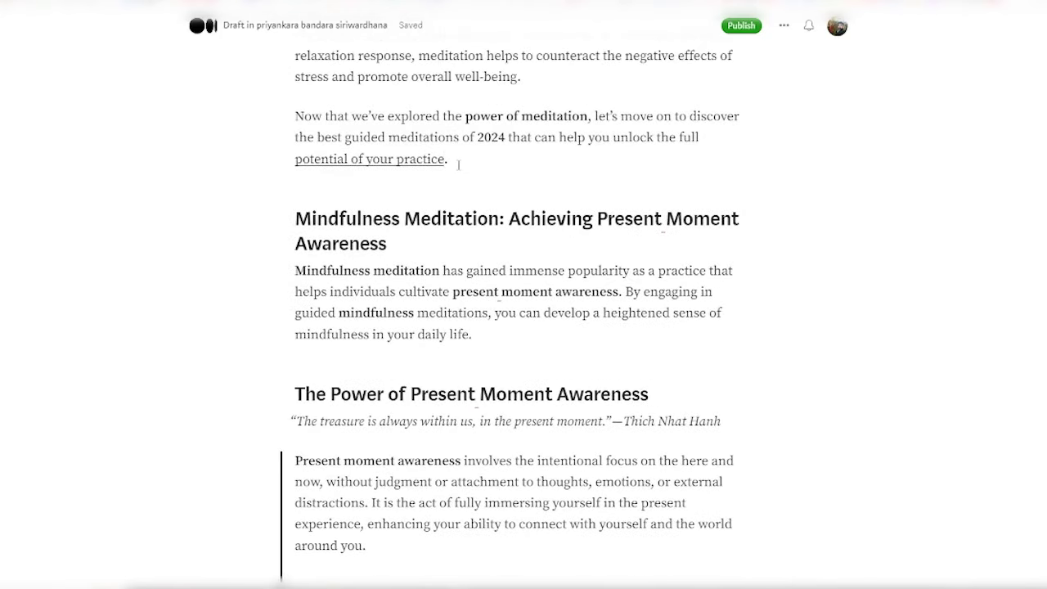
{"action": "scroll", "coordinate": [458, 164], "scroll_direction": "down", "scroll_amount": 3}
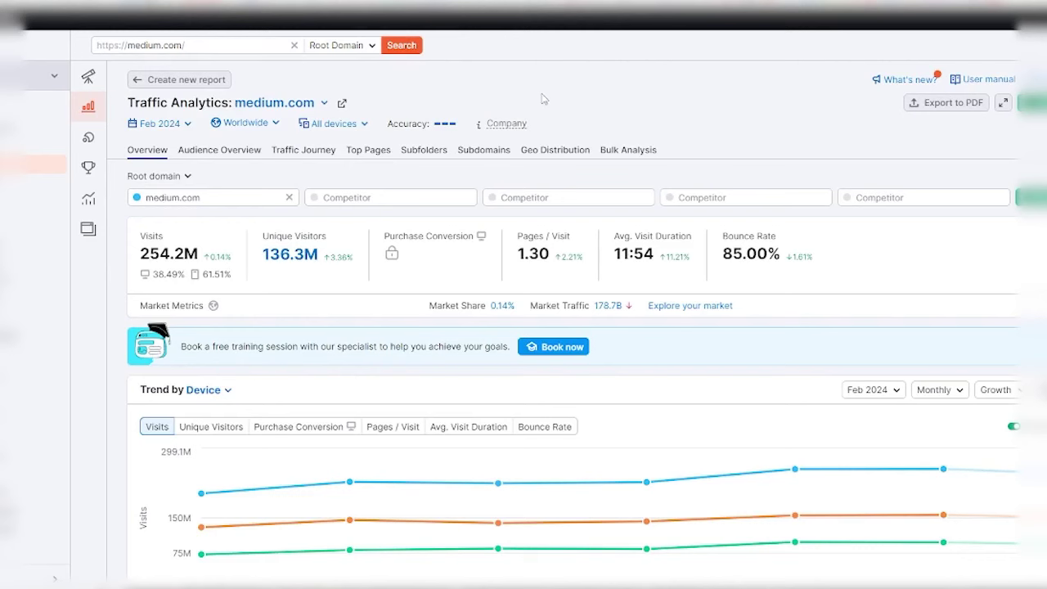
- Return to the medium.com Traffic Analytics report and examine the visit metrics and the trend by device
{"action": "scroll", "coordinate": [542, 98], "scroll_direction": "down", "scroll_amount": 1}
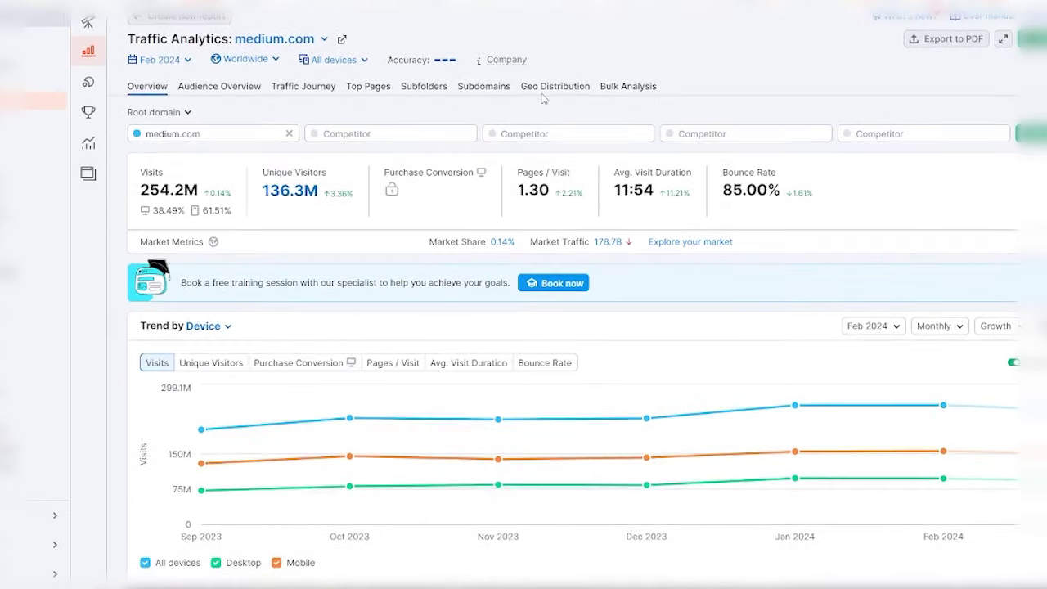
{"action": "scroll", "coordinate": [485, 128], "scroll_direction": "down", "scroll_amount": 4}
{"action": "scroll", "coordinate": [485, 128], "scroll_direction": "up", "scroll_amount": 3}
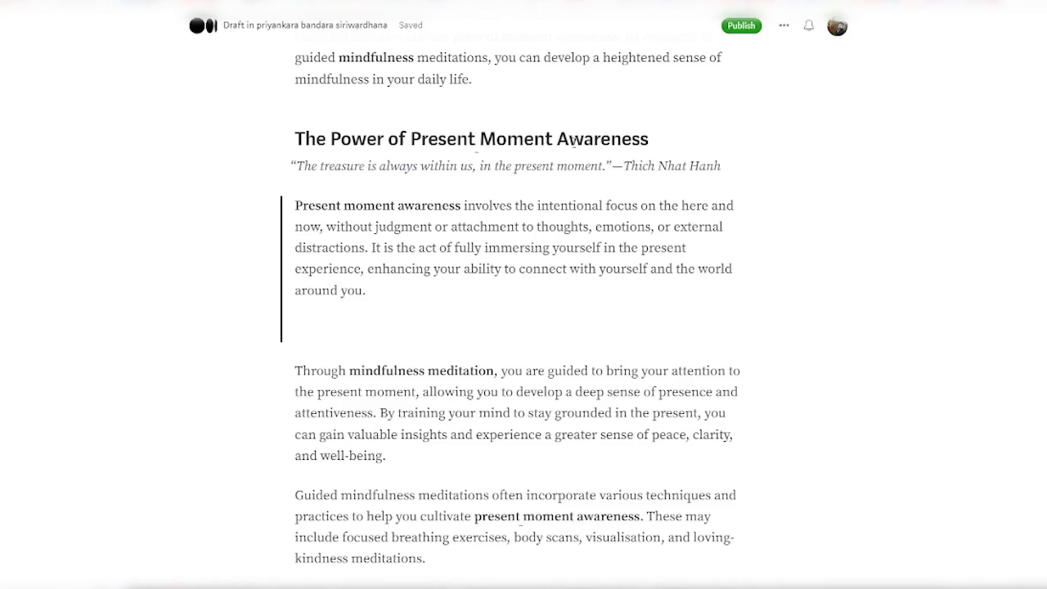
- Switch back to the Medium draft and review its list and descriptions of guided mindfulness meditations
{"action": "scroll", "coordinate": [461, 140], "scroll_direction": "up", "scroll_amount": 2}
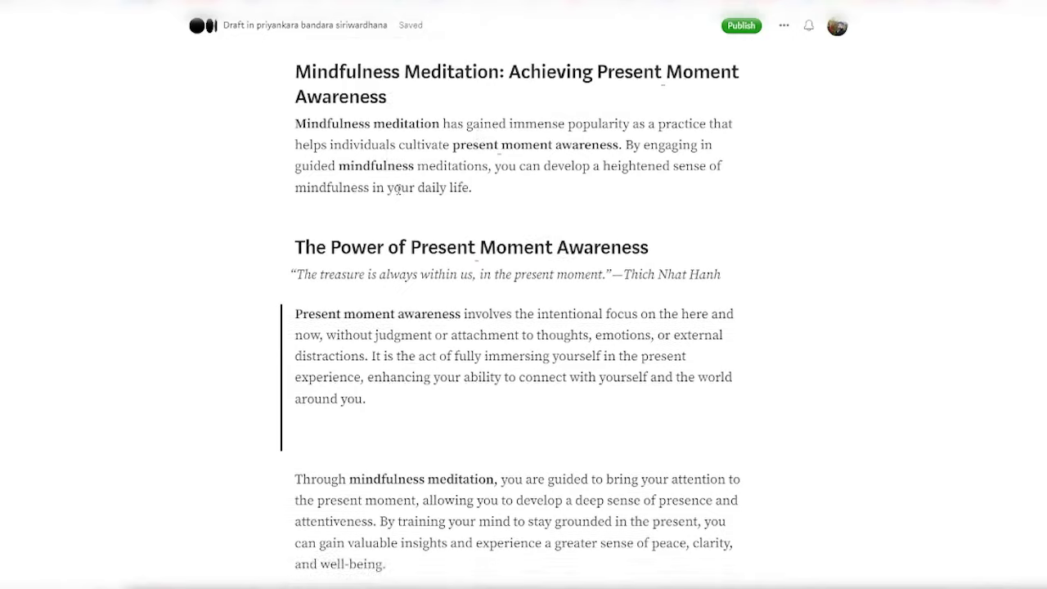
{"action": "scroll", "coordinate": [398, 189], "scroll_direction": "down", "scroll_amount": 10}
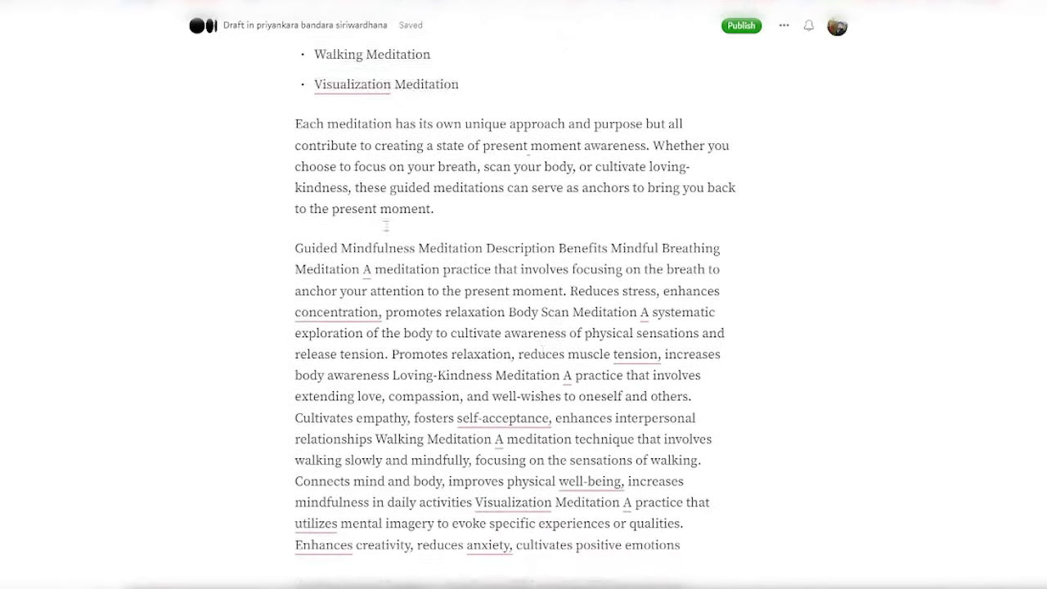
{"action": "scroll", "coordinate": [385, 226], "scroll_direction": "down", "scroll_amount": 1}
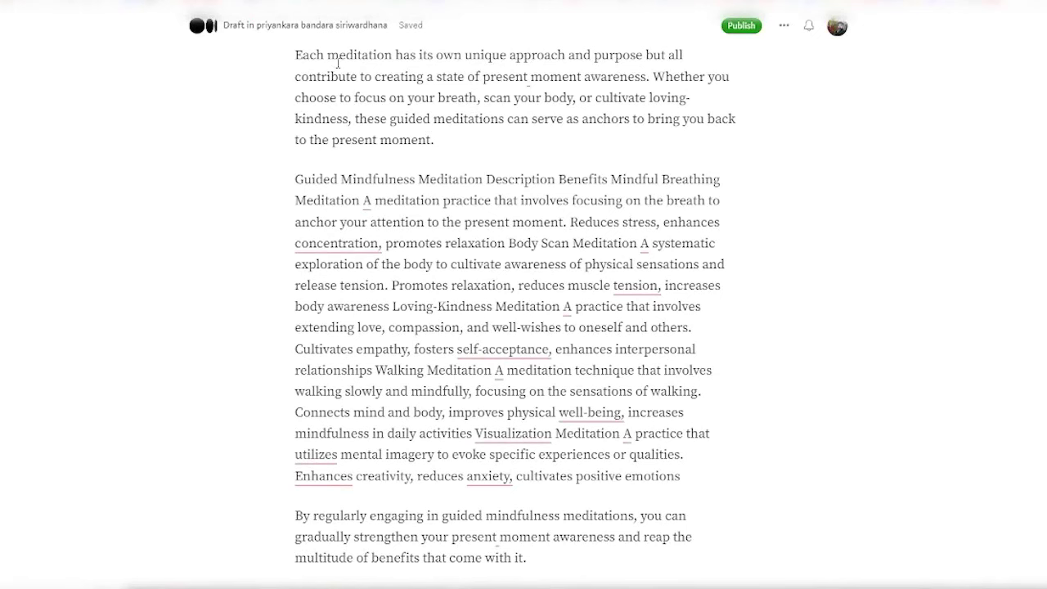
{"action": "scroll", "coordinate": [477, 80], "scroll_direction": "up", "scroll_amount": 3}
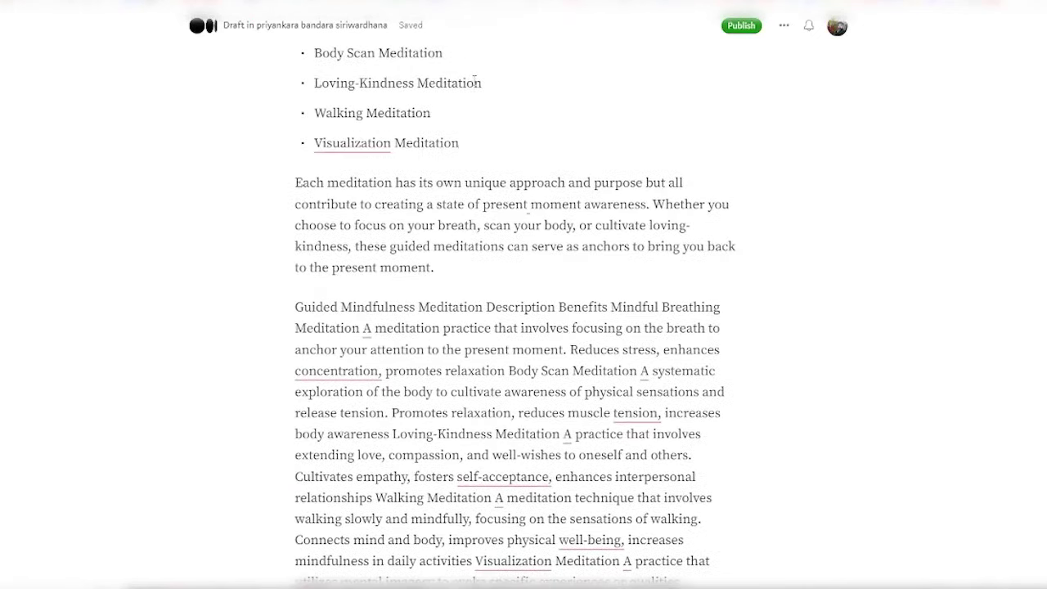
{"action": "scroll", "coordinate": [523, 89], "scroll_direction": "down", "scroll_amount": 4}
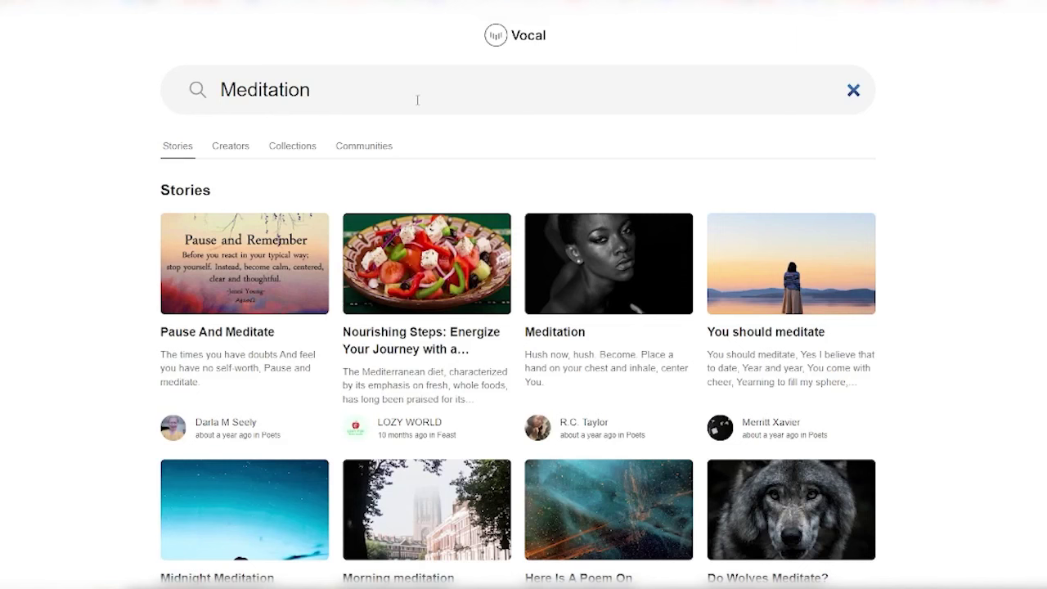
- Switch to Vocal and examine the stories found for "Meditation", including the "Meditation Course—Week 5 of 5" article, and its homepage
{"action": "scroll", "coordinate": [464, 201], "scroll_direction": "down", "scroll_amount": 7}
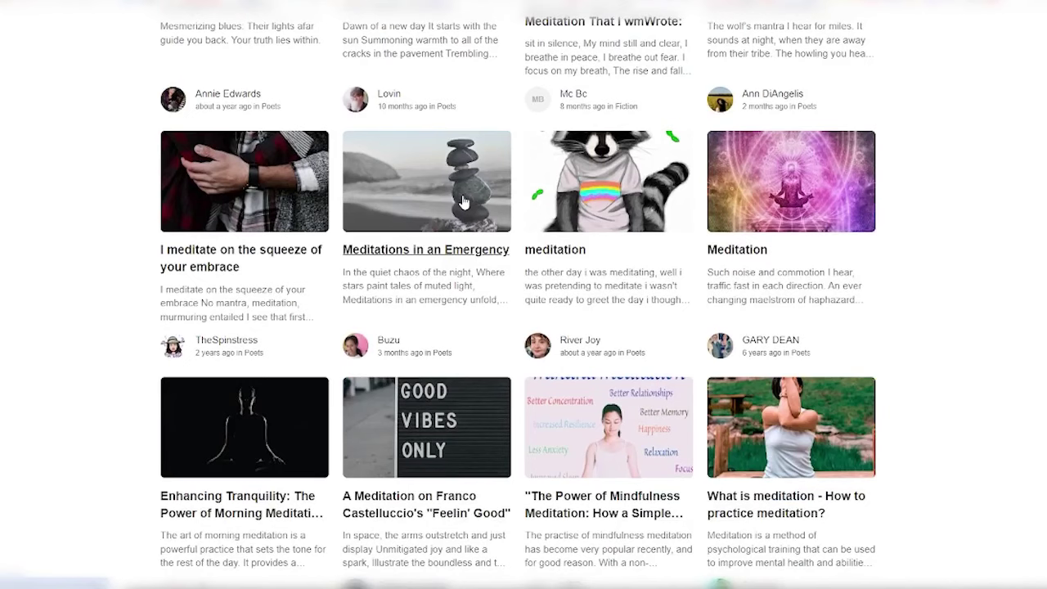
{"action": "scroll", "coordinate": [462, 201], "scroll_direction": "down", "scroll_amount": 7}
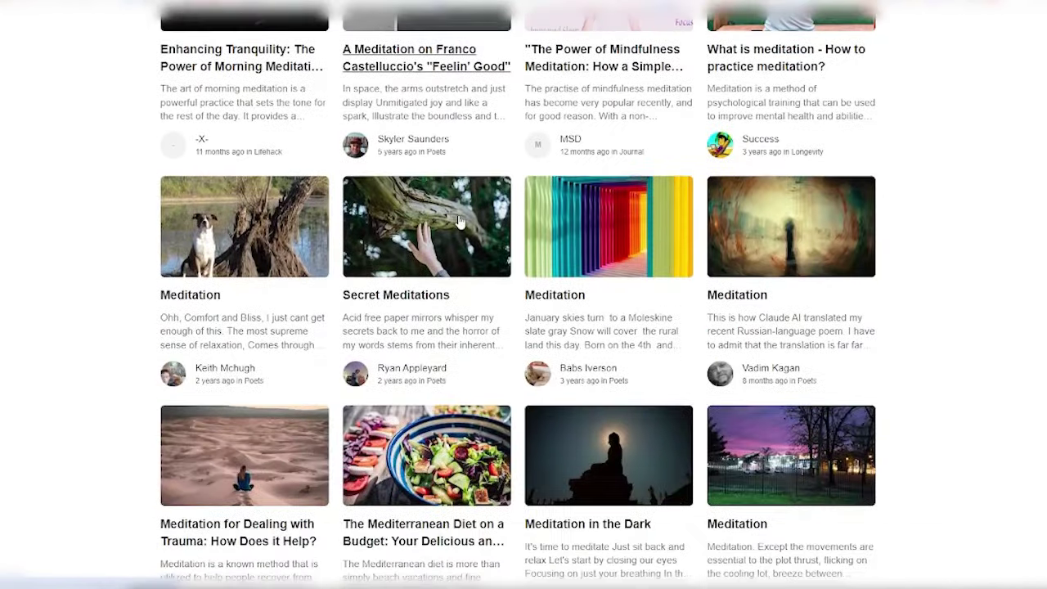
{"action": "scroll", "coordinate": [461, 223], "scroll_direction": "down", "scroll_amount": 2}
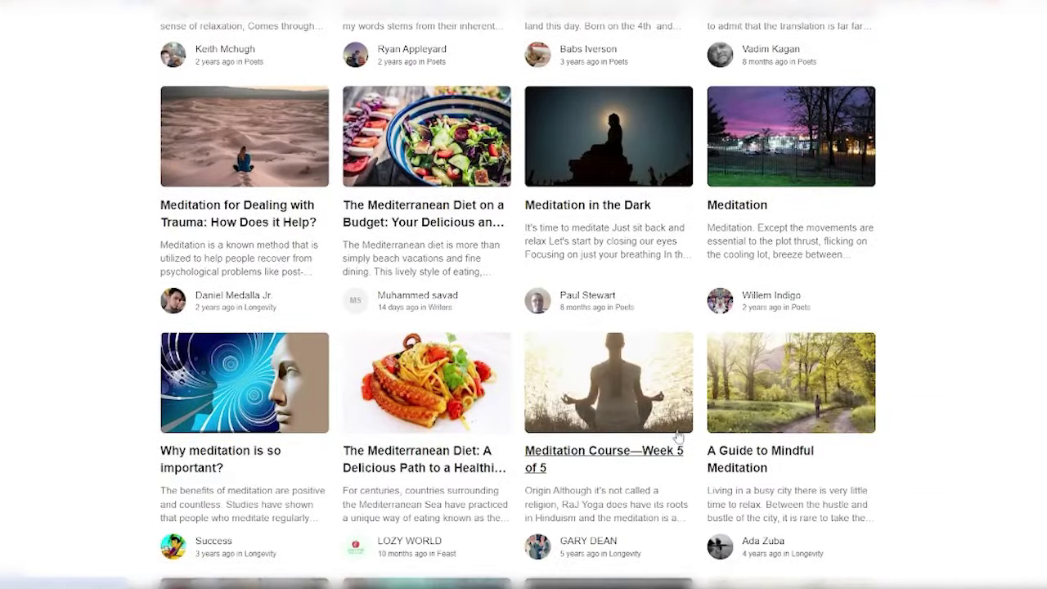
{"action": "left_click", "coordinate": [593, 452]}
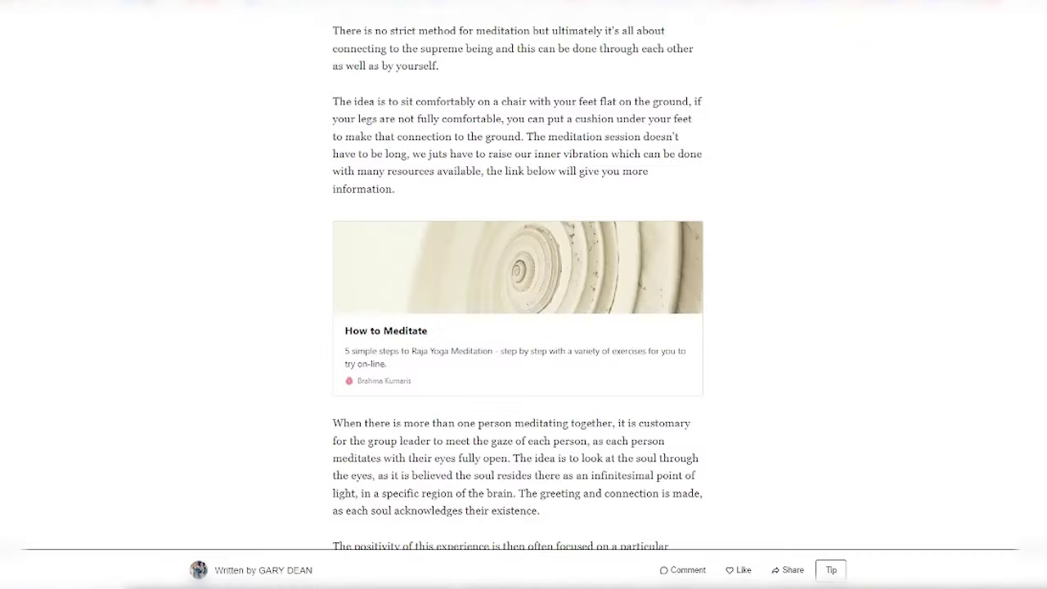
{"action": "scroll", "coordinate": [458, 130], "scroll_direction": "up", "scroll_amount": 5}
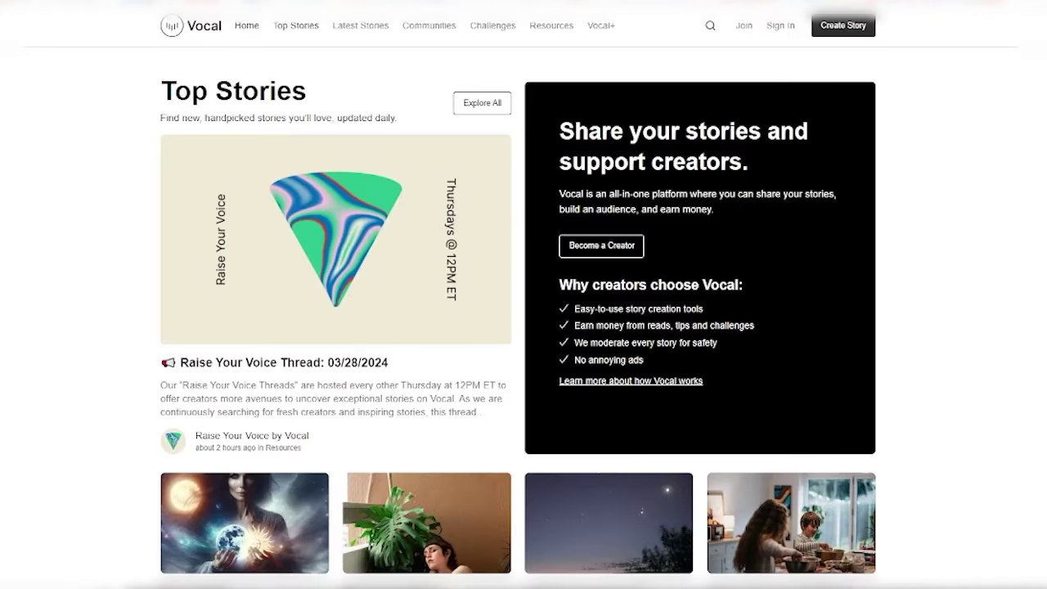
{"action": "left_click", "coordinate": [385, 1]}
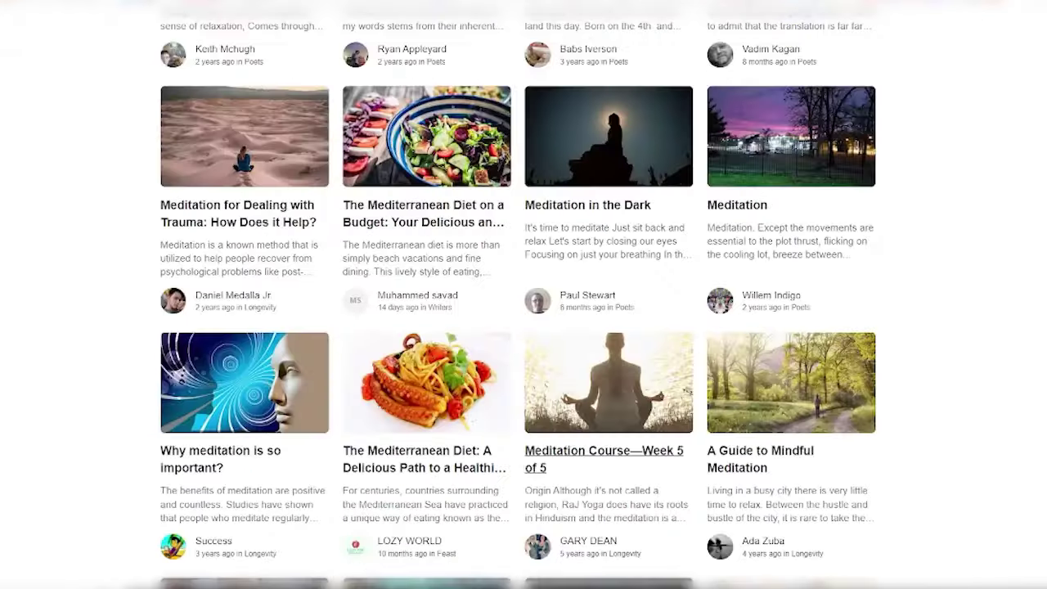
{"action": "scroll", "coordinate": [573, 190], "scroll_direction": "up", "scroll_amount": 6}
{"action": "scroll", "coordinate": [572, 189], "scroll_direction": "up", "scroll_amount": 8}
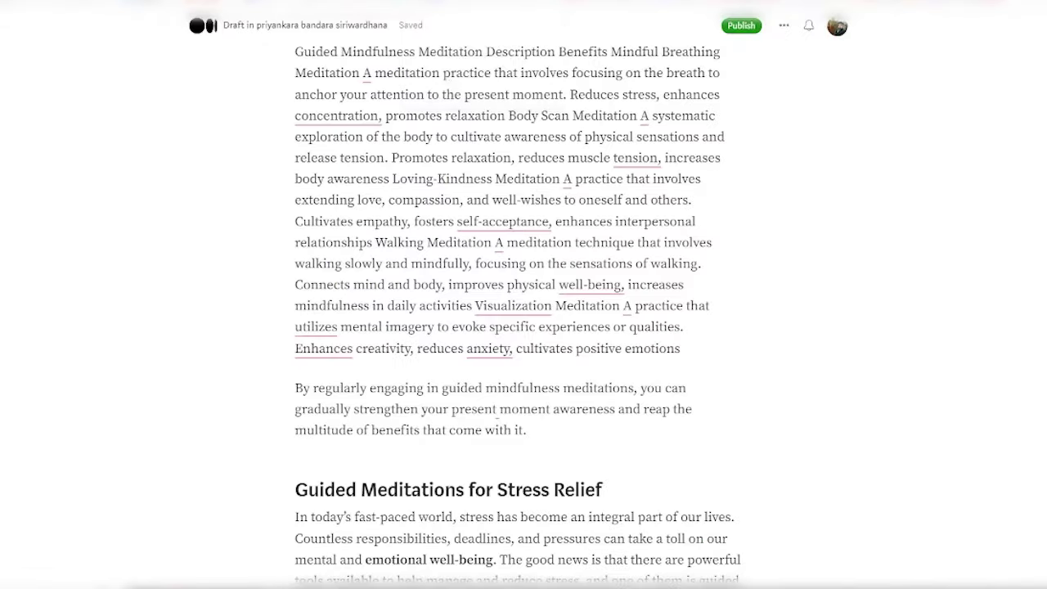
{"action": "scroll", "coordinate": [412, 158], "scroll_direction": "up", "scroll_amount": 10}
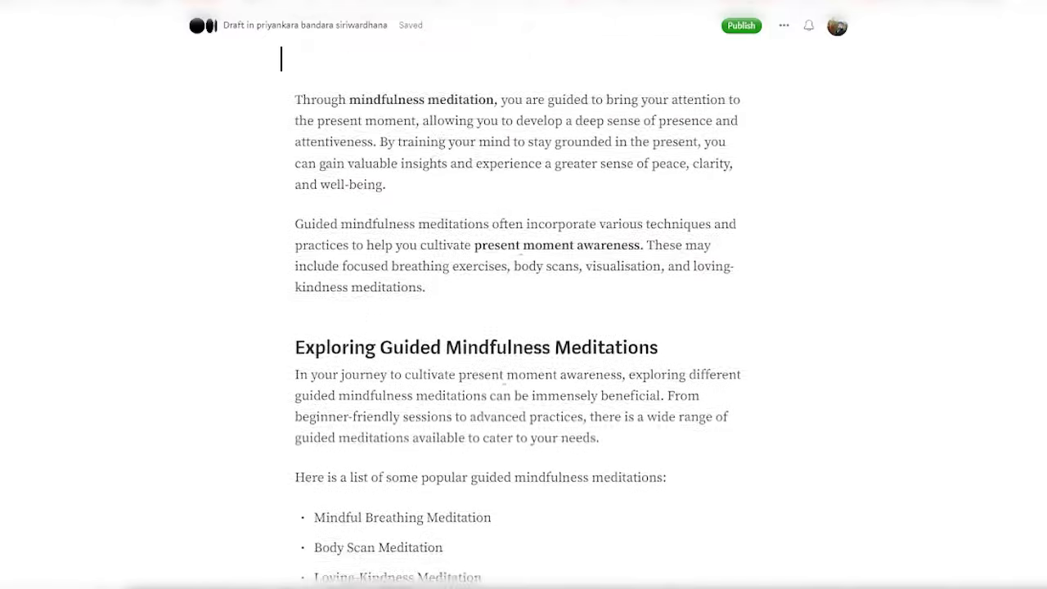
{"action": "scroll", "coordinate": [520, 100], "scroll_direction": "up", "scroll_amount": 4}
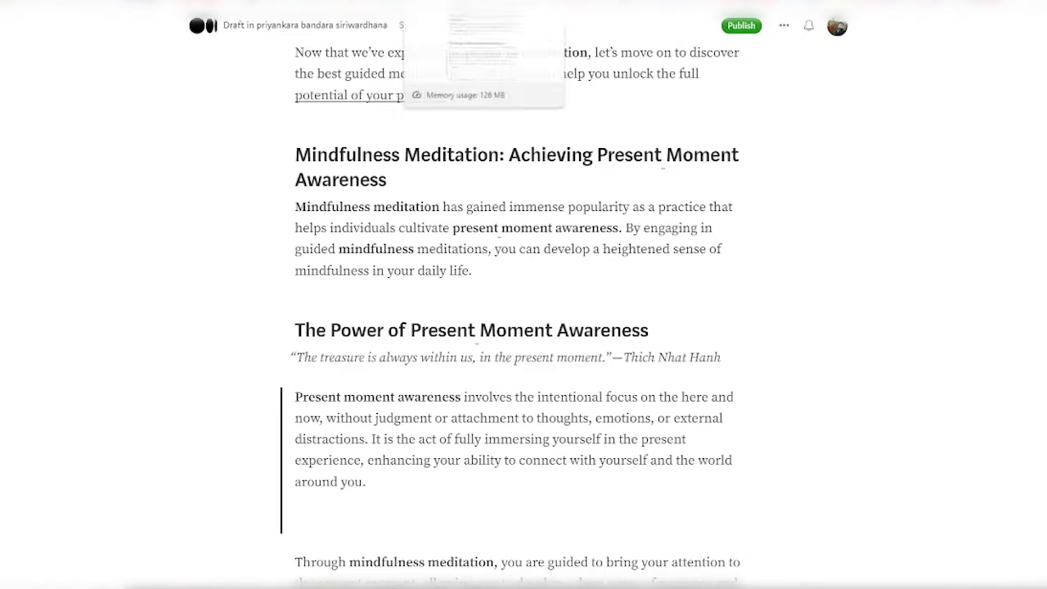
{"action": "scroll", "coordinate": [496, 180], "scroll_direction": "up", "scroll_amount": 1}
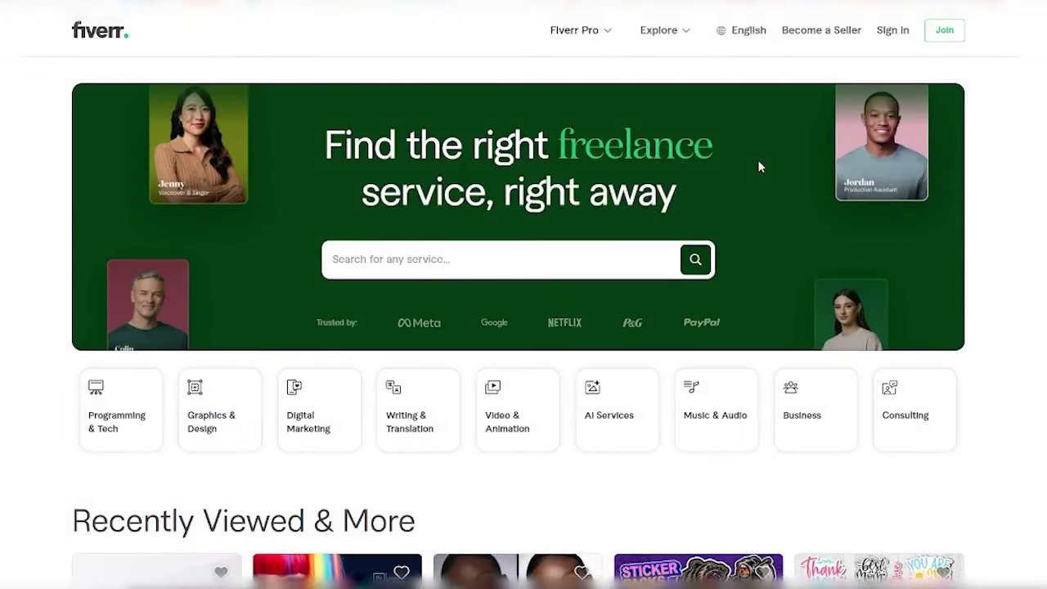
- Browse Fiverr's homepage and Graphics & Design category, and examine the services and prices offered under Logo Design
{"action": "scroll", "coordinate": [758, 166], "scroll_direction": "down", "scroll_amount": 3}
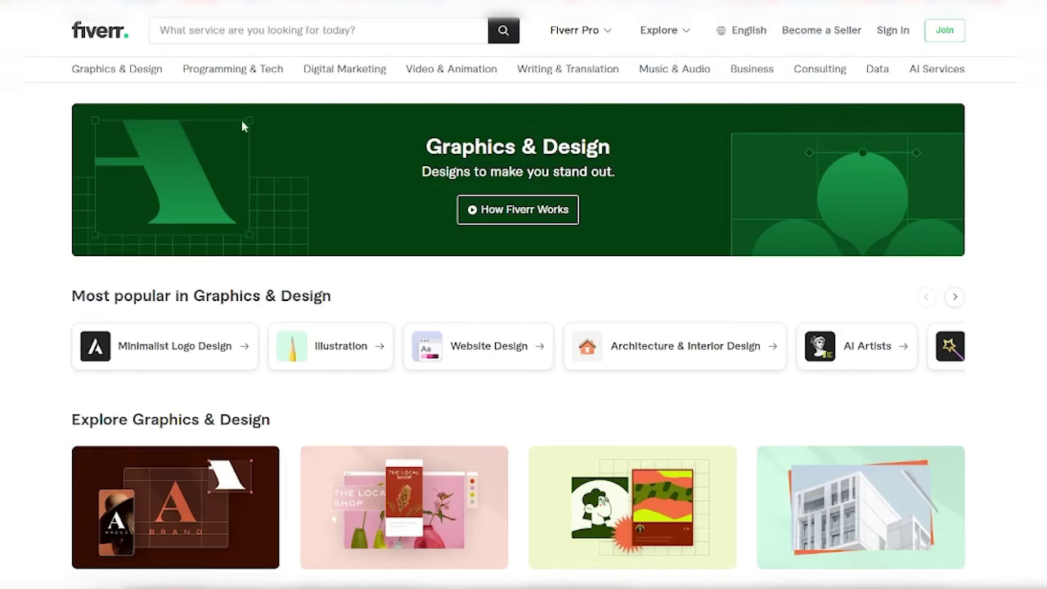
{"action": "mouse_move", "coordinate": [148, 78]}
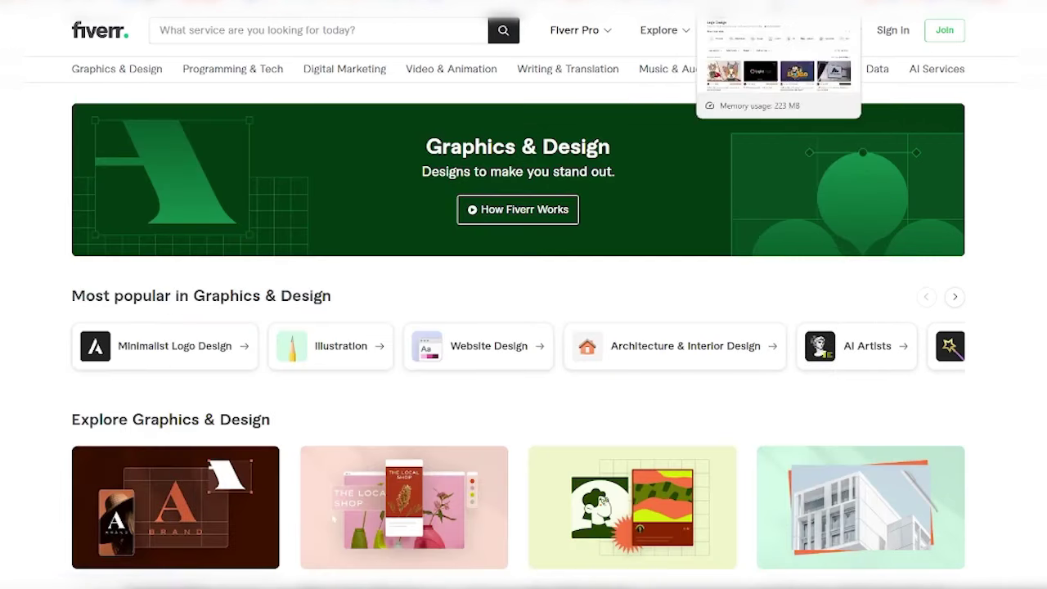
{"action": "left_click", "coordinate": [770, 4]}
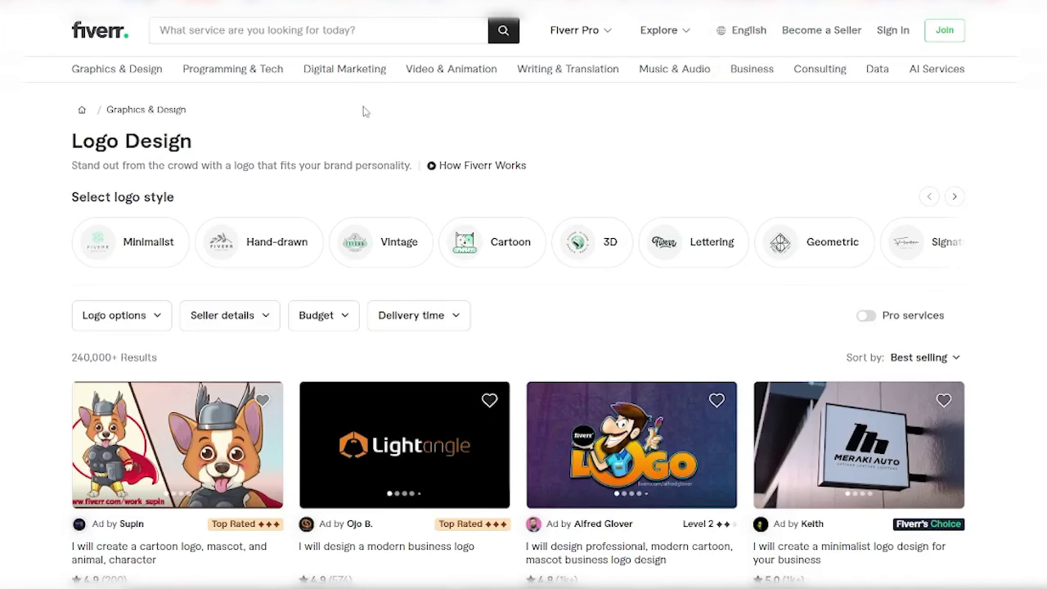
{"action": "scroll", "coordinate": [219, 143], "scroll_direction": "down", "scroll_amount": 3}
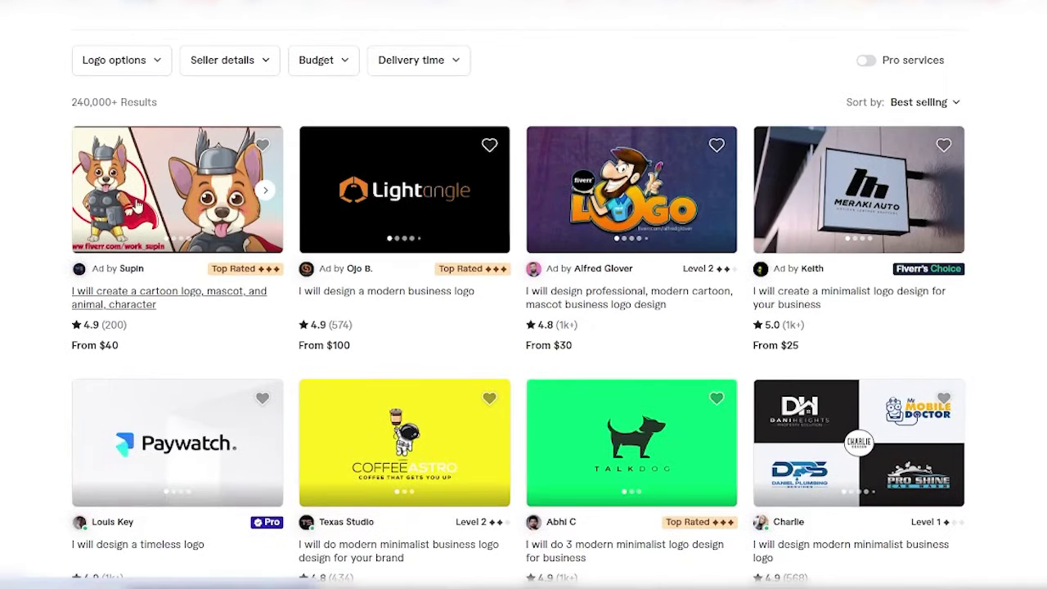
{"action": "scroll", "coordinate": [205, 213], "scroll_direction": "down", "scroll_amount": 3}
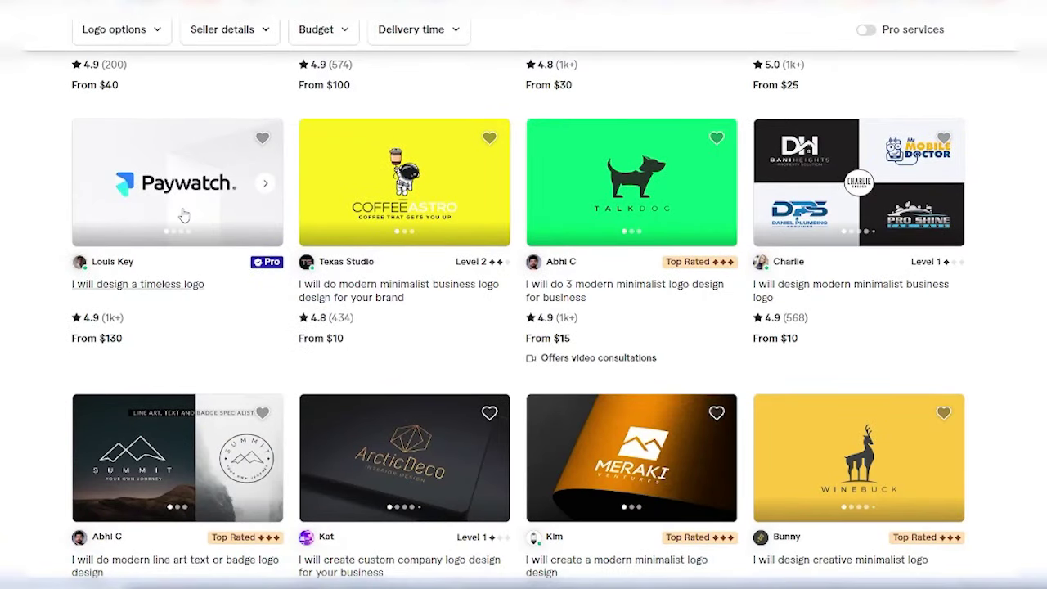
- Open the "I will design a timeless logo" service and examine its order queue, portfolio, and Basic and Premium packages
{"action": "left_click", "coordinate": [184, 215]}
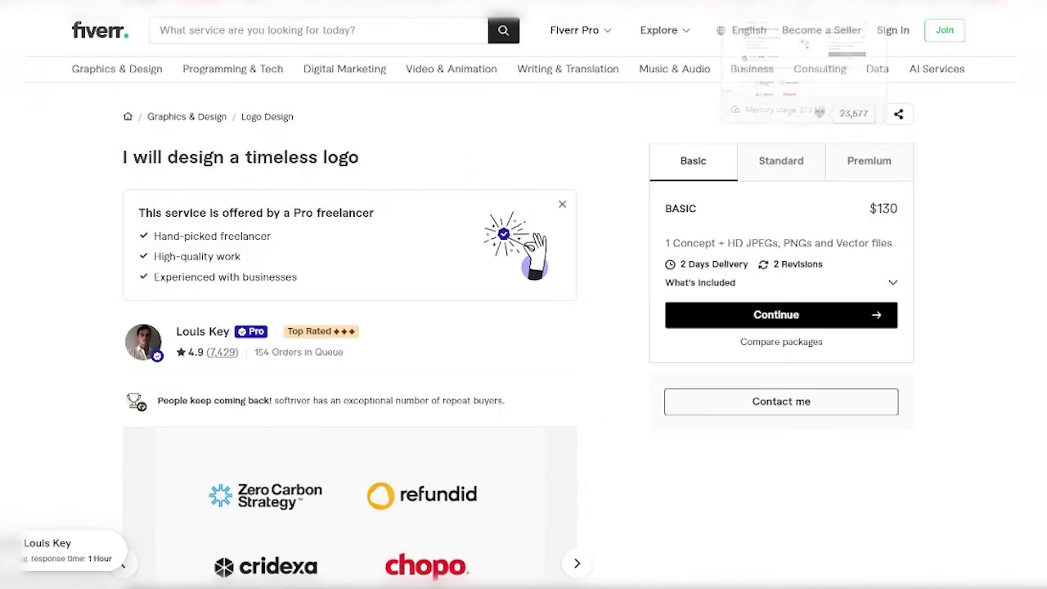
{"action": "left_click", "coordinate": [869, 168]}
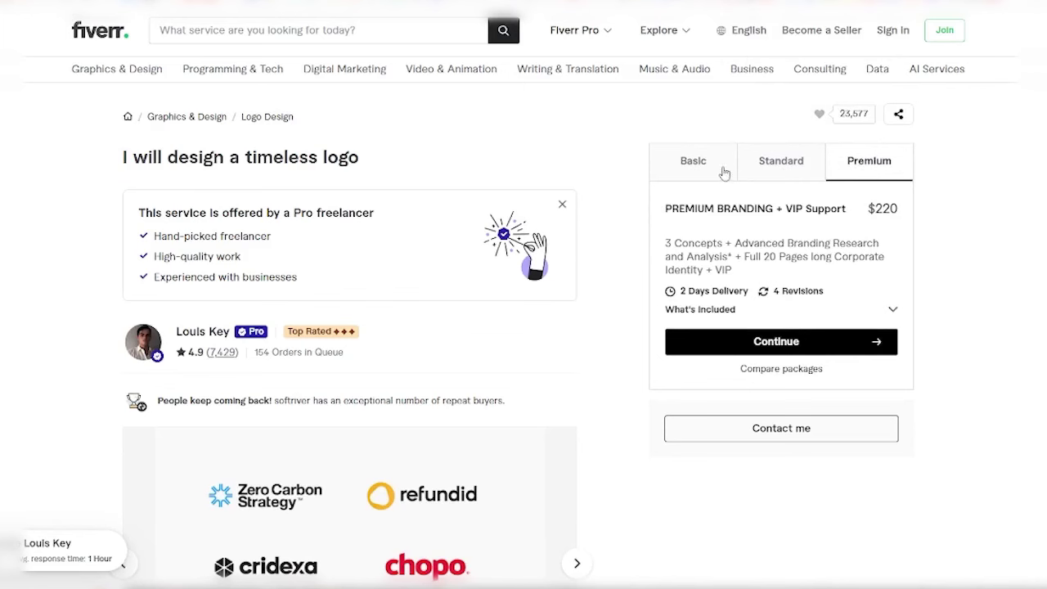
{"action": "left_click", "coordinate": [693, 171]}
{"action": "scroll", "coordinate": [365, 276], "scroll_direction": "down", "scroll_amount": 3}
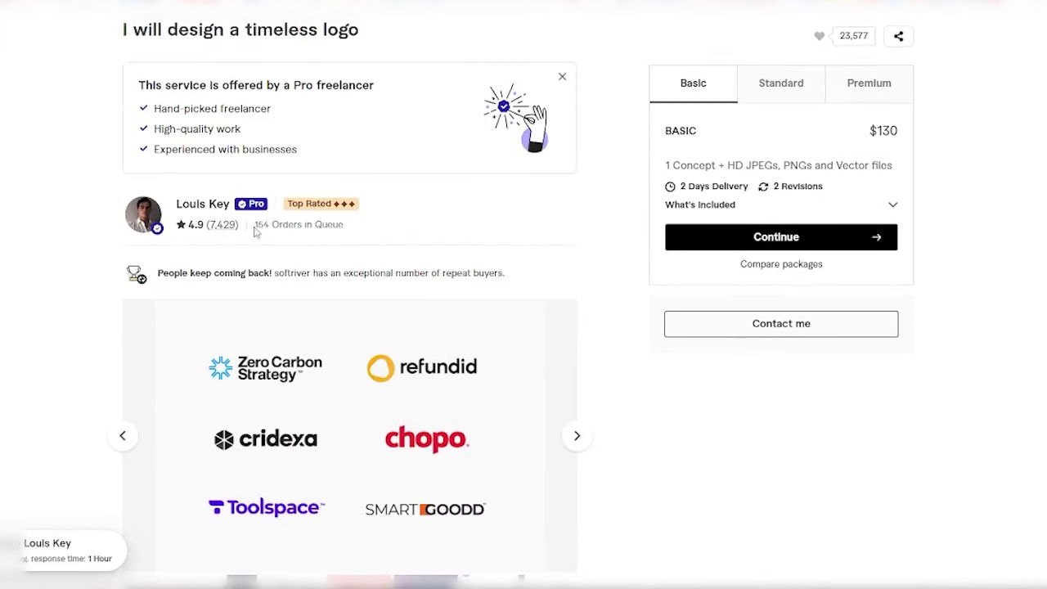
{"action": "left_click_drag", "start_coordinate": [255, 229], "coordinate": [360, 231]}
{"action": "scroll", "coordinate": [434, 248], "scroll_direction": "down", "scroll_amount": 3}
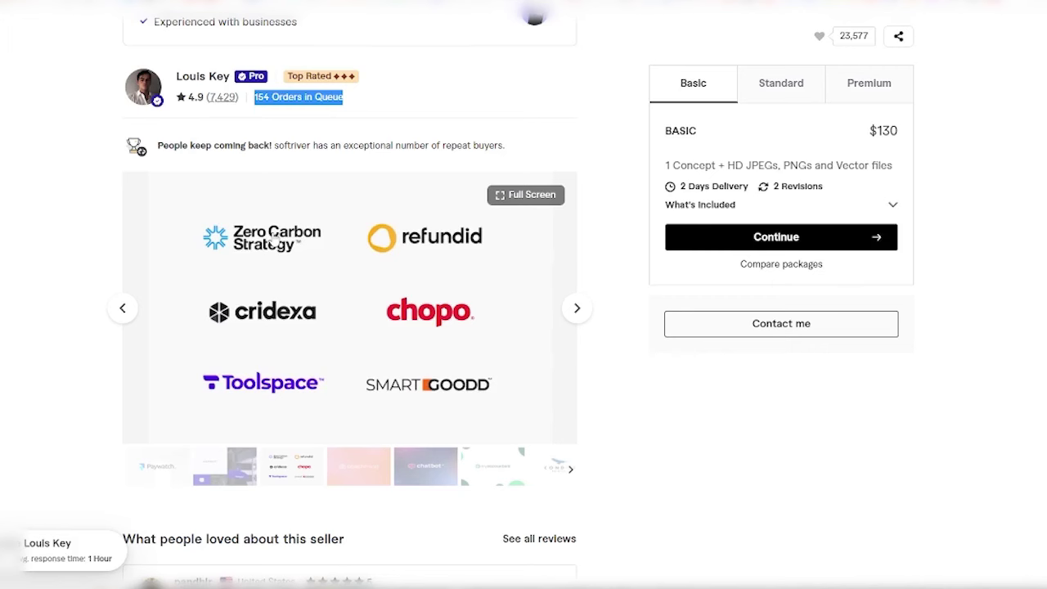
{"action": "scroll", "coordinate": [270, 241], "scroll_direction": "up", "scroll_amount": 1}
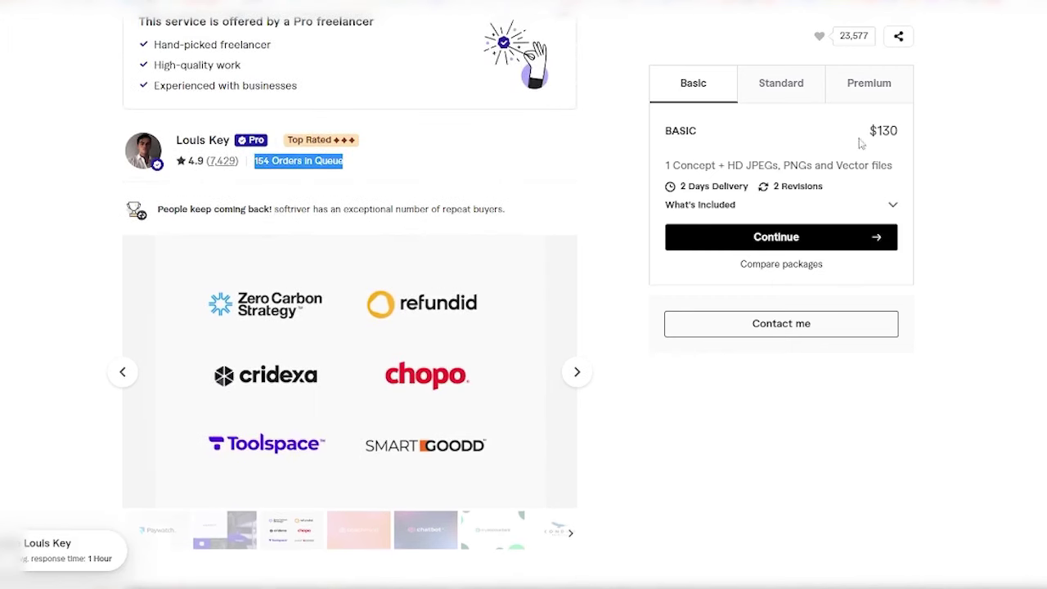
{"action": "left_click", "coordinate": [878, 97]}
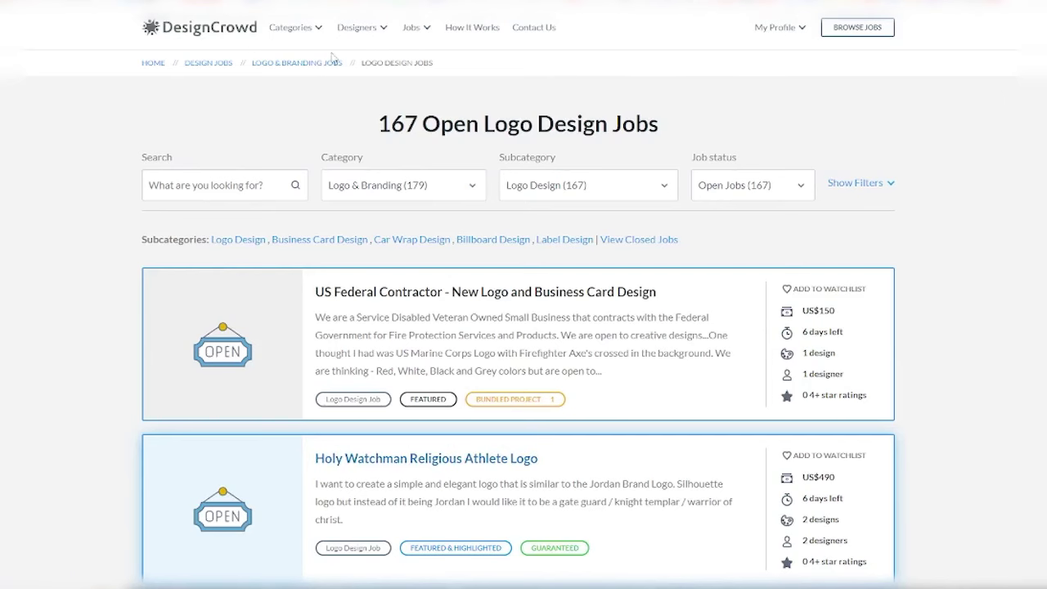
- Switch to DesignCrowd's open logo design jobs, open the "Holy Watchman Religious Athlete Logo" job and examine its brief and payments
{"action": "mouse_move", "coordinate": [320, 31]}
{"action": "mouse_move", "coordinate": [411, 27]}
{"action": "scroll", "coordinate": [388, 149], "scroll_direction": "down", "scroll_amount": 3}
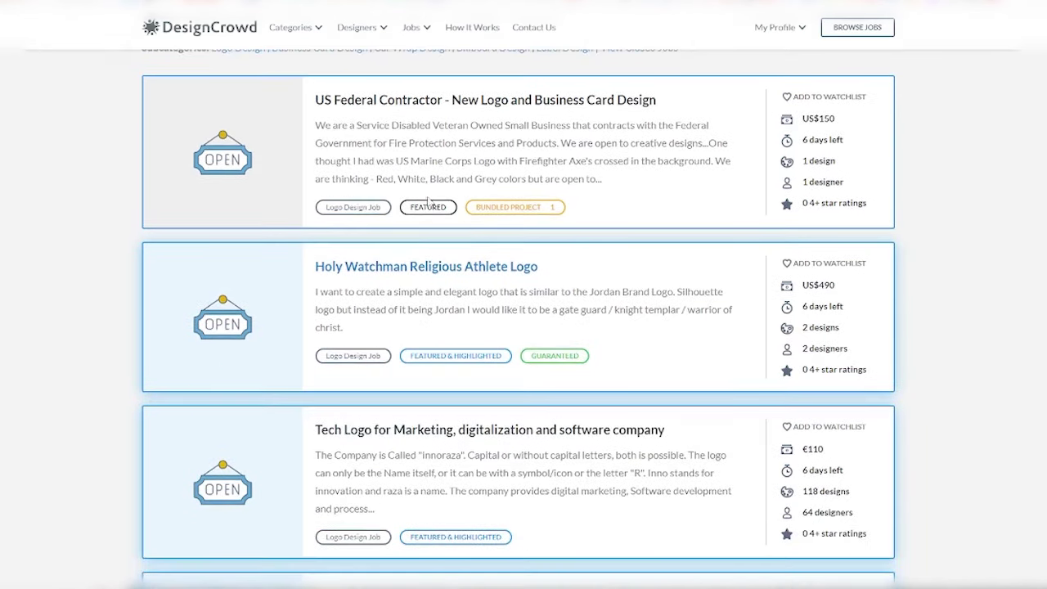
{"action": "left_click", "coordinate": [472, 268]}
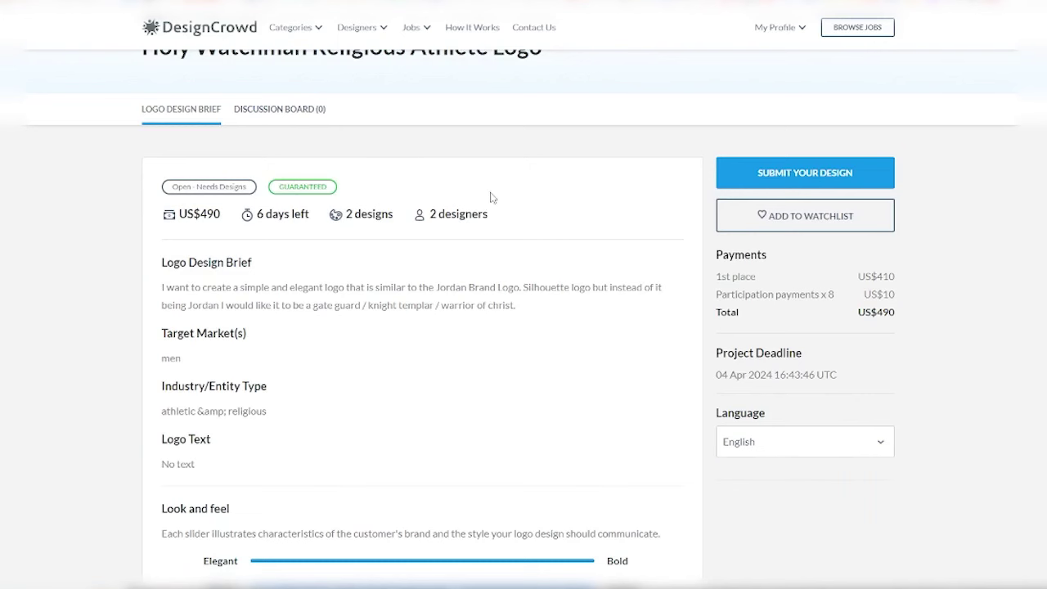
{"action": "scroll", "coordinate": [499, 196], "scroll_direction": "down", "scroll_amount": 2}
{"action": "scroll", "coordinate": [485, 209], "scroll_direction": "up", "scroll_amount": 3}
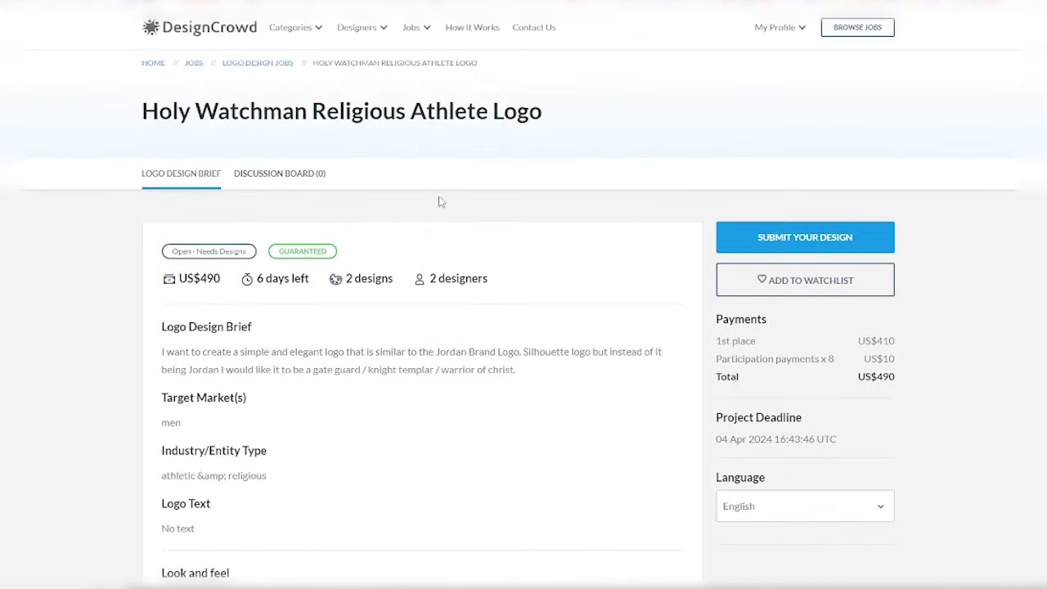
{"action": "scroll", "coordinate": [440, 203], "scroll_direction": "down", "scroll_amount": 2}
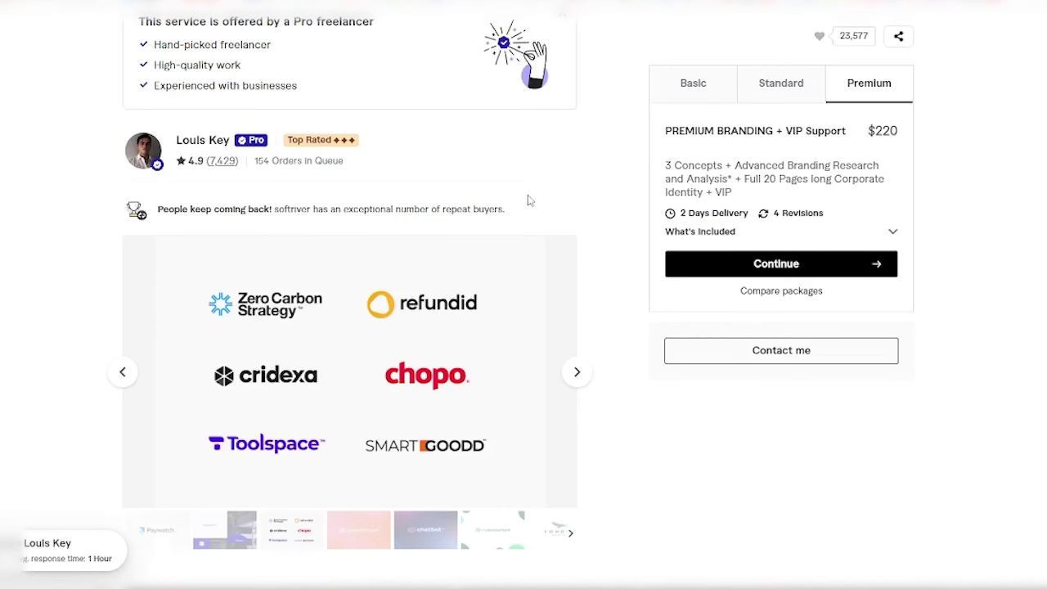
{"action": "scroll", "coordinate": [528, 201], "scroll_direction": "up", "scroll_amount": 3}
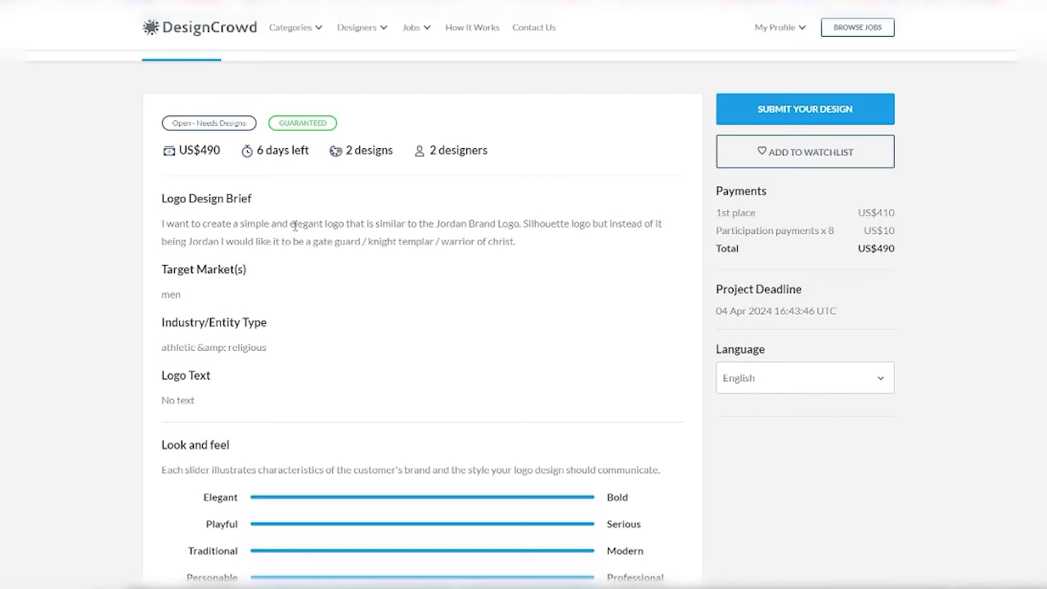
- Select the job's brief text from the Logo Design Brief heading through the Logo Text entry
{"action": "left_click_drag", "start_coordinate": [161, 199], "coordinate": [319, 400]}
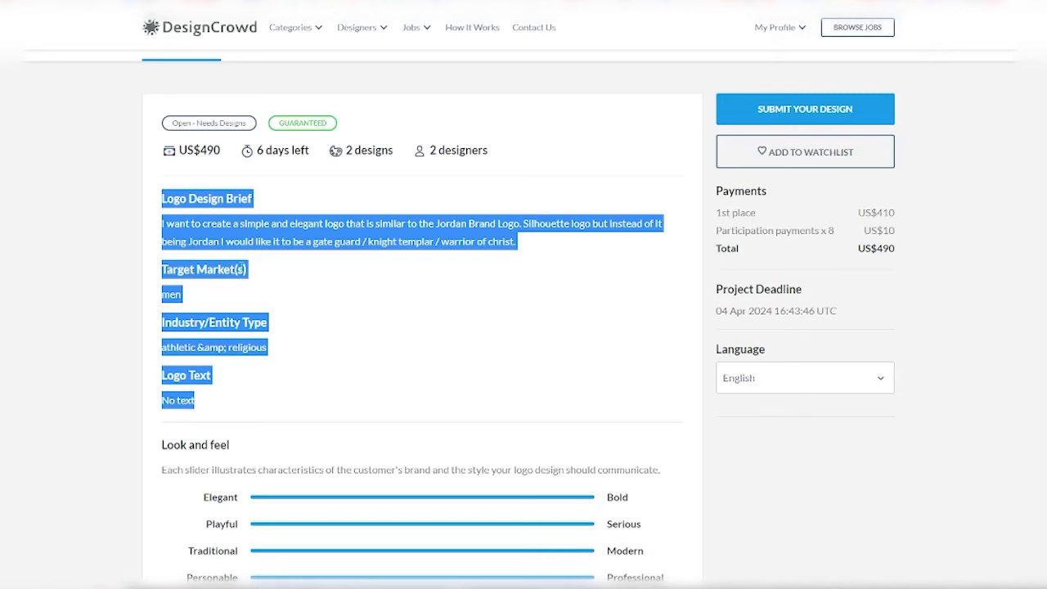
{"action": "left_click", "coordinate": [175, 217]}
{"action": "left_click_drag", "start_coordinate": [163, 199], "coordinate": [248, 396]}
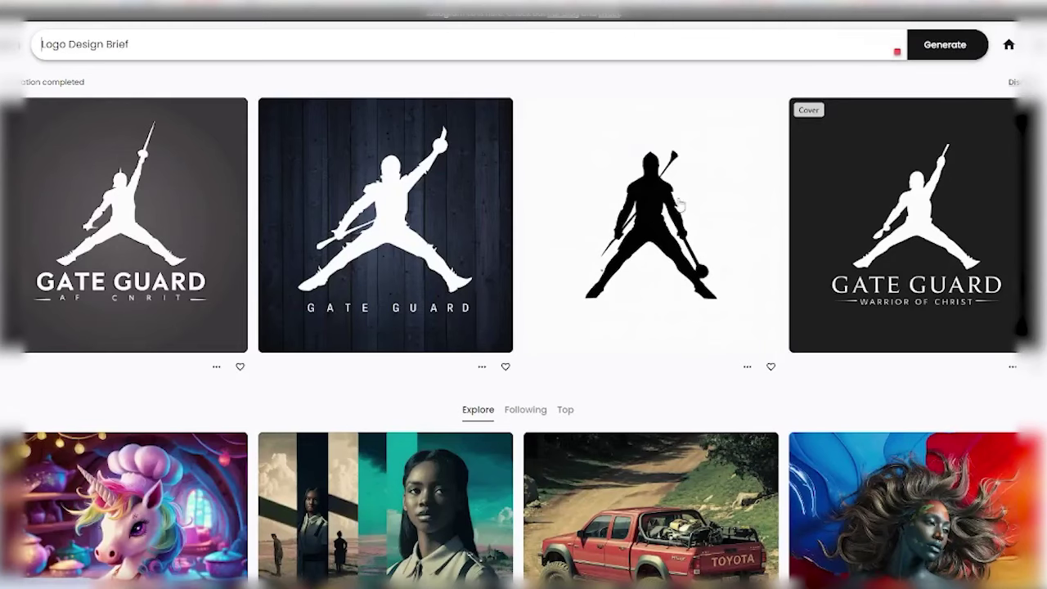
- Switch to the AI image generator, open the black warrior silhouette on white among the generated logos and bring up its image options
{"action": "left_click", "coordinate": [636, 224]}
{"action": "right_click", "coordinate": [386, 201]}
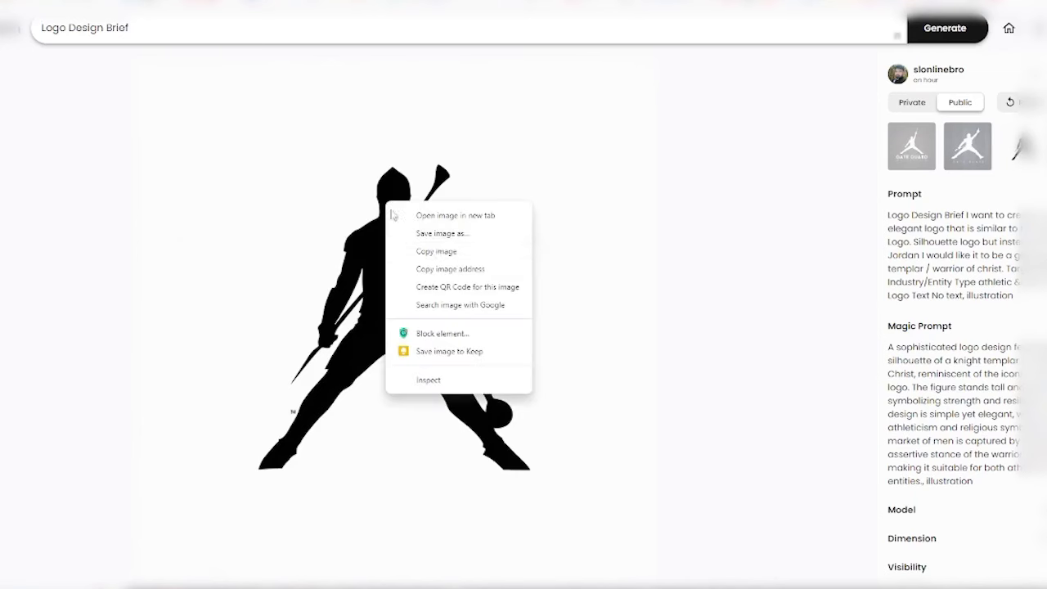
{"action": "left_click", "coordinate": [759, 195]}
{"action": "left_click", "coordinate": [758, 187]}
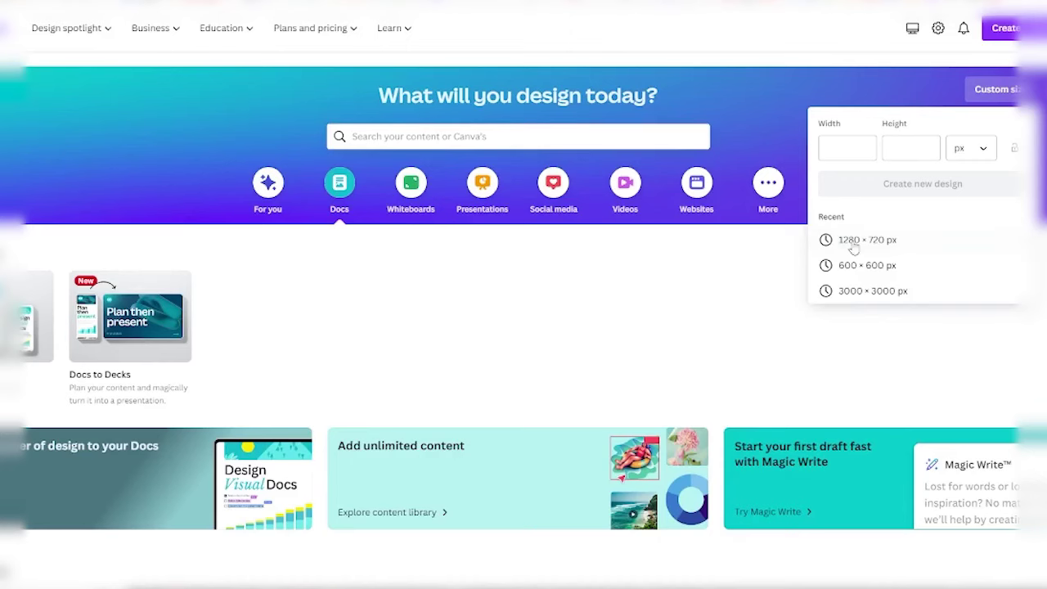
- Create a custom-size Canva design 3000 px wide and 3000 px high
{"action": "left_click", "coordinate": [855, 149]}
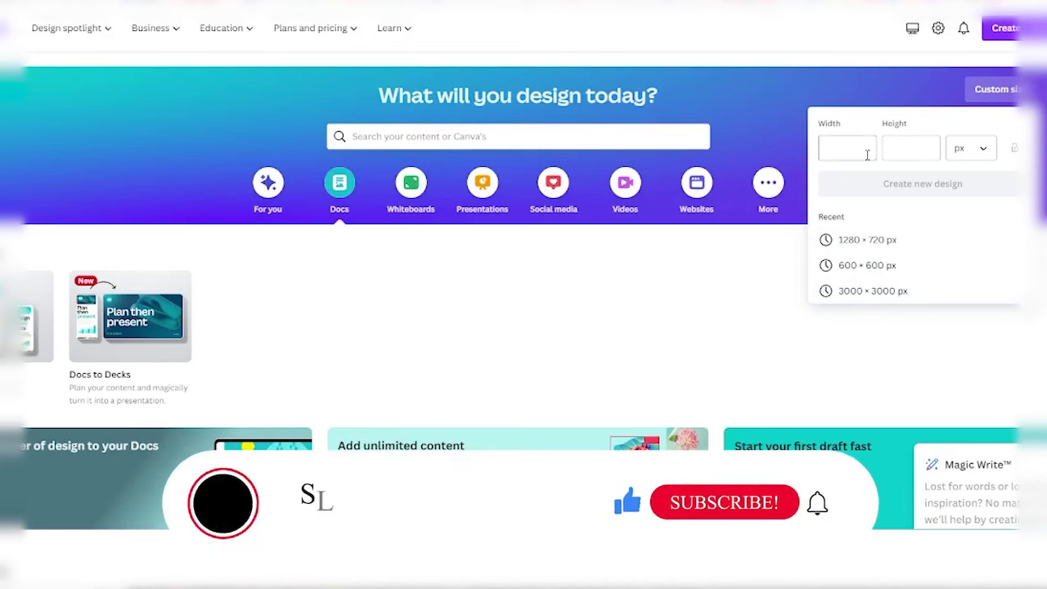
{"action": "type", "text": "3000"}
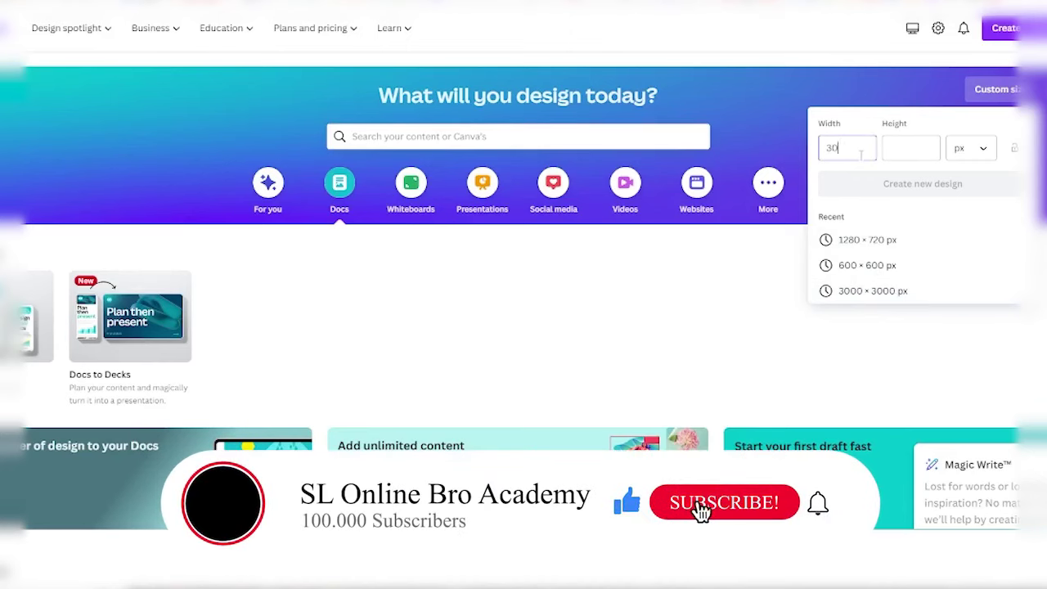
{"action": "key", "text": "Tab"}
{"action": "type", "text": "3000"}
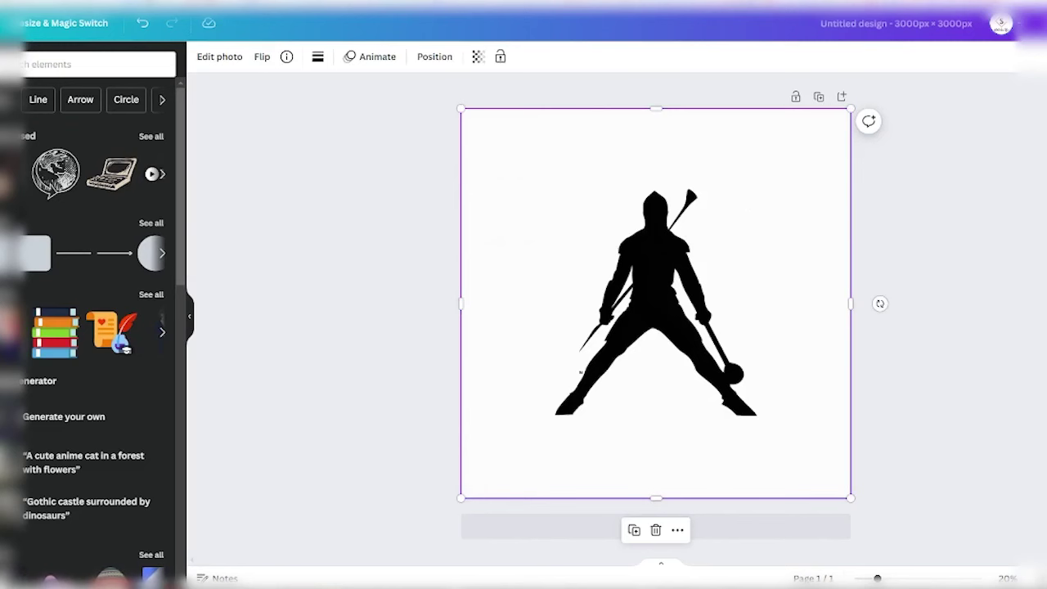
- Download the silhouette design as PDF Print with the CMYK color profile
{"action": "left_click", "coordinate": [1035, 23]}
{"action": "left_click", "coordinate": [968, 346]}
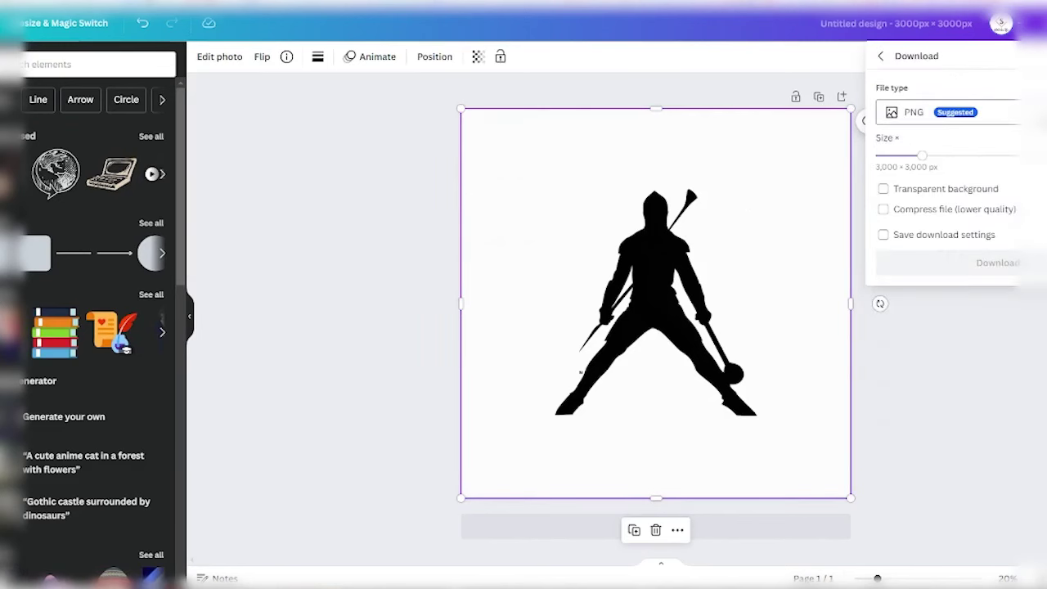
{"action": "left_click", "coordinate": [941, 112]}
{"action": "left_click", "coordinate": [920, 264]}
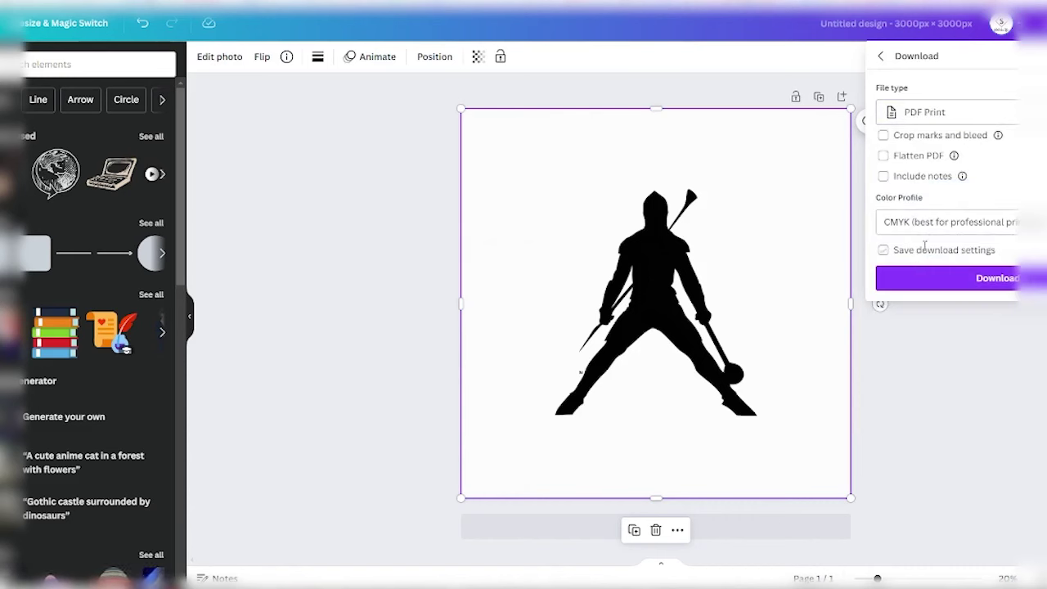
{"action": "left_click", "coordinate": [941, 222]}
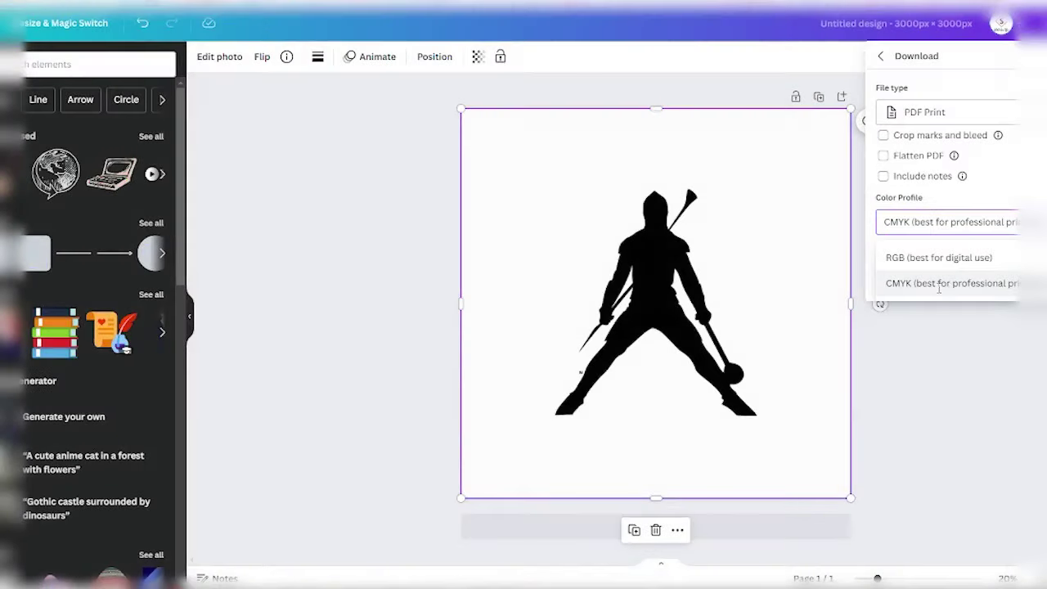
{"action": "left_click", "coordinate": [966, 284]}
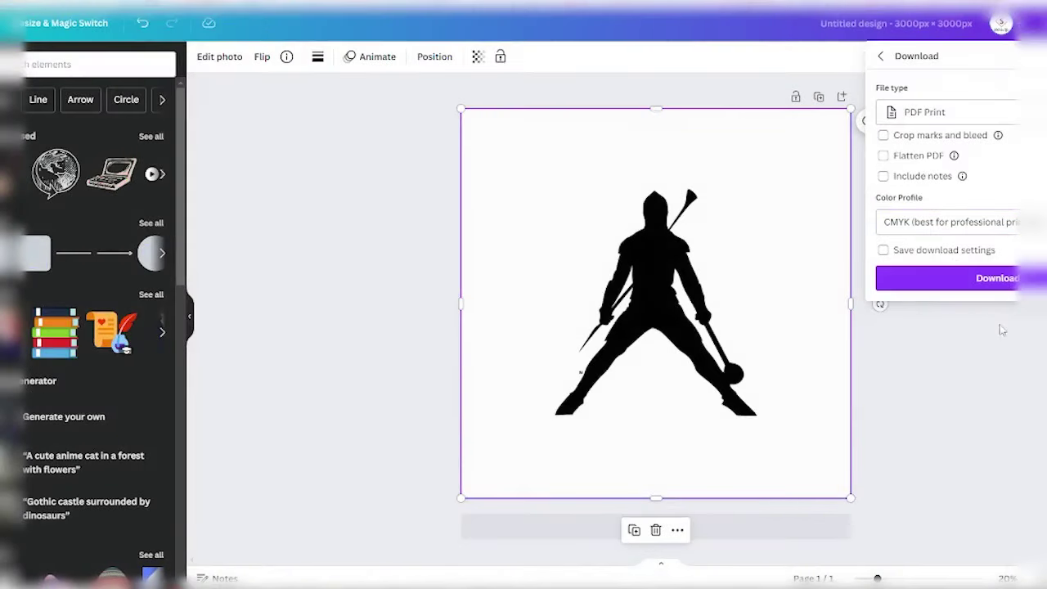
{"action": "left_click", "coordinate": [995, 281]}
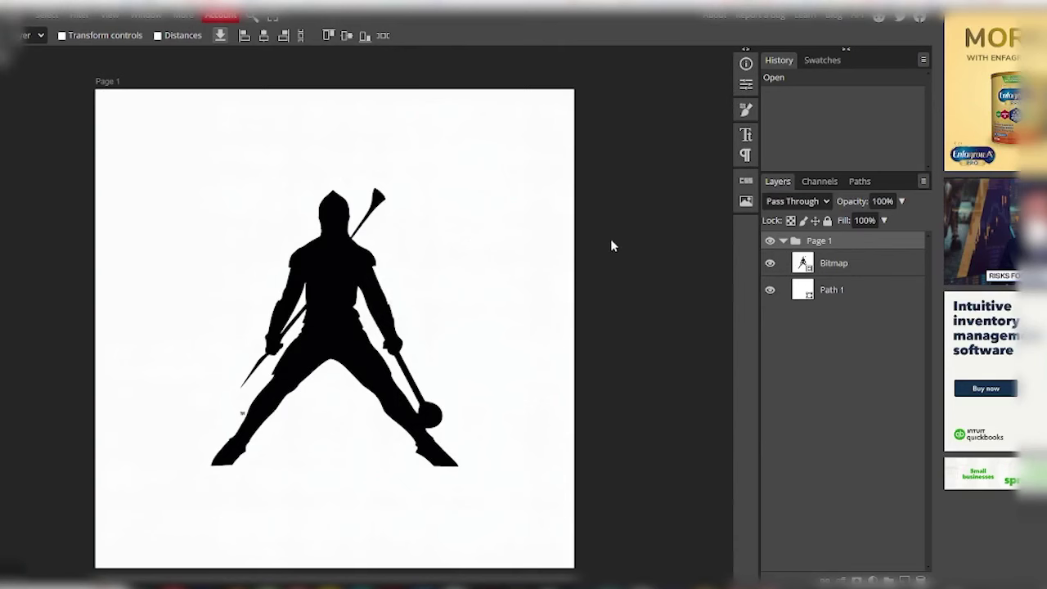
- Switch to the silhouette document in Photopea, select its Bitmap layer, check it by toggling its visibility, and open the file commands
{"action": "left_click", "coordinate": [371, 237]}
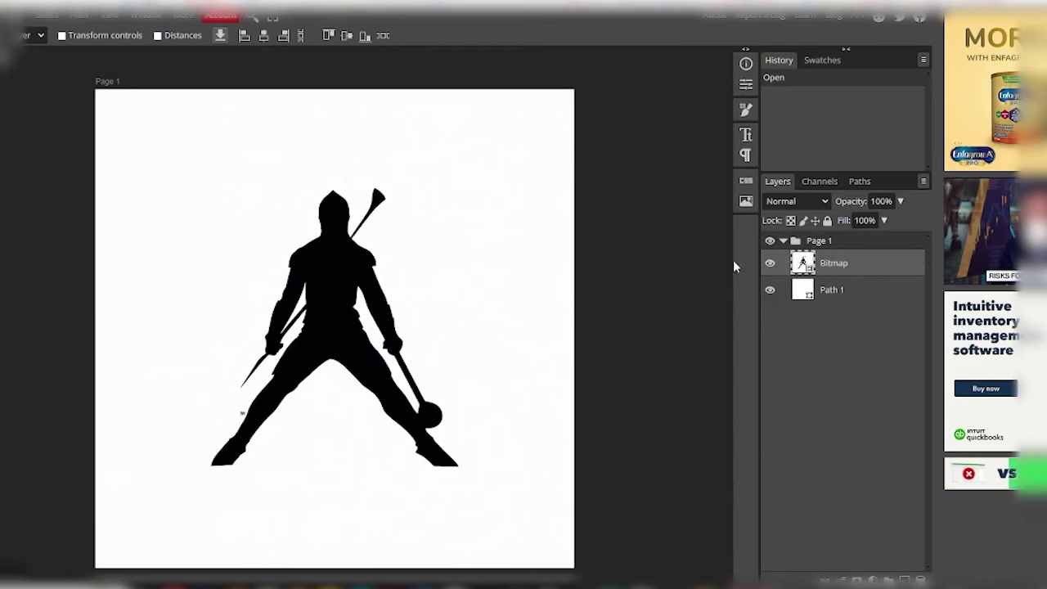
{"action": "left_click", "coordinate": [769, 264]}
{"action": "left_click", "coordinate": [769, 264]}
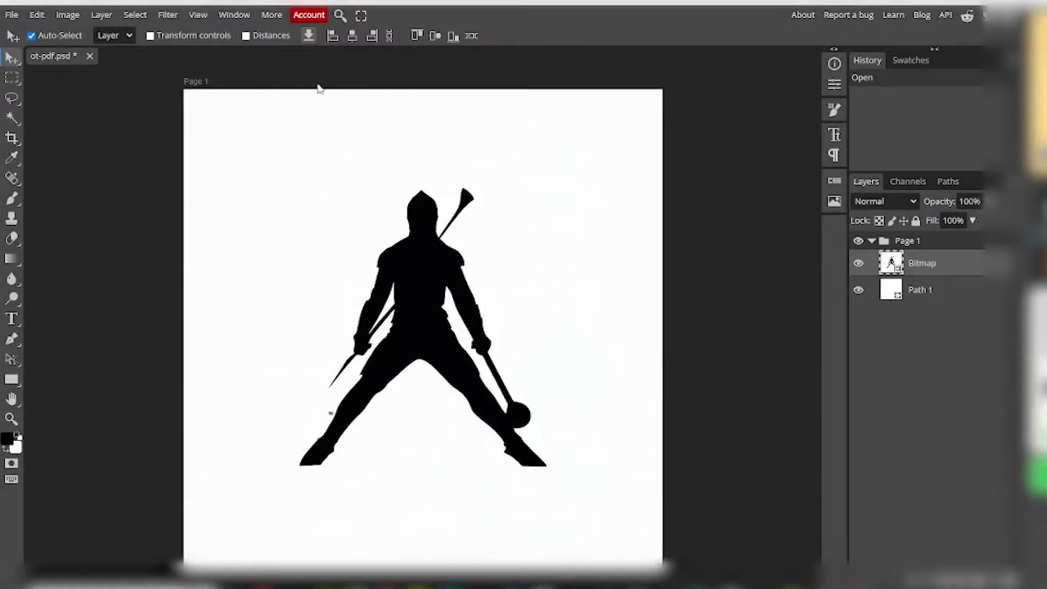
{"action": "left_click", "coordinate": [12, 15]}
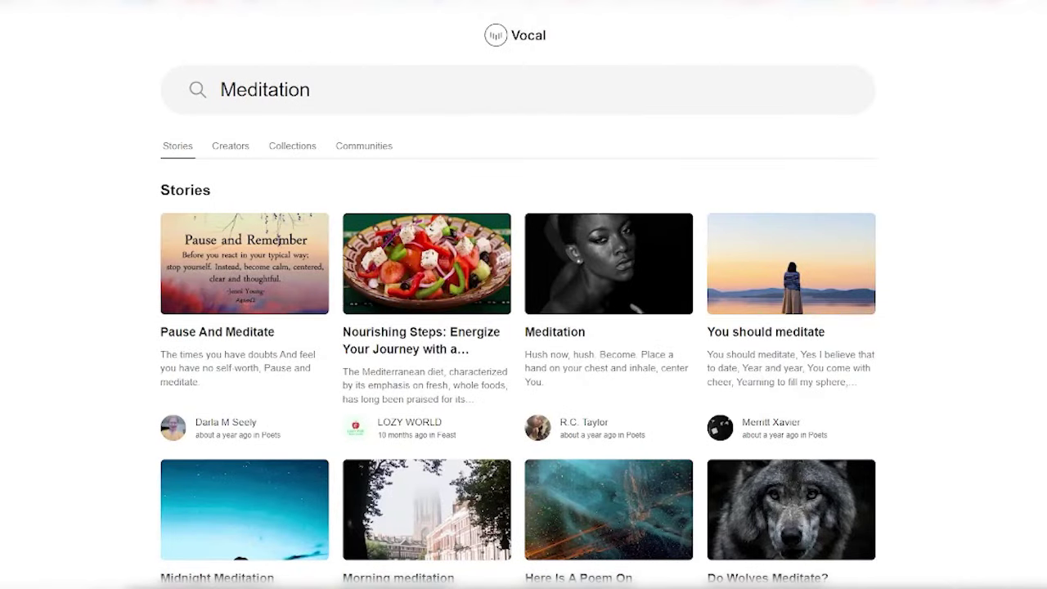
- Switch back to the 1-Click Blog Post form for "Best Guided Meditations of 2024"
{"action": "left_click", "coordinate": [319, 4]}
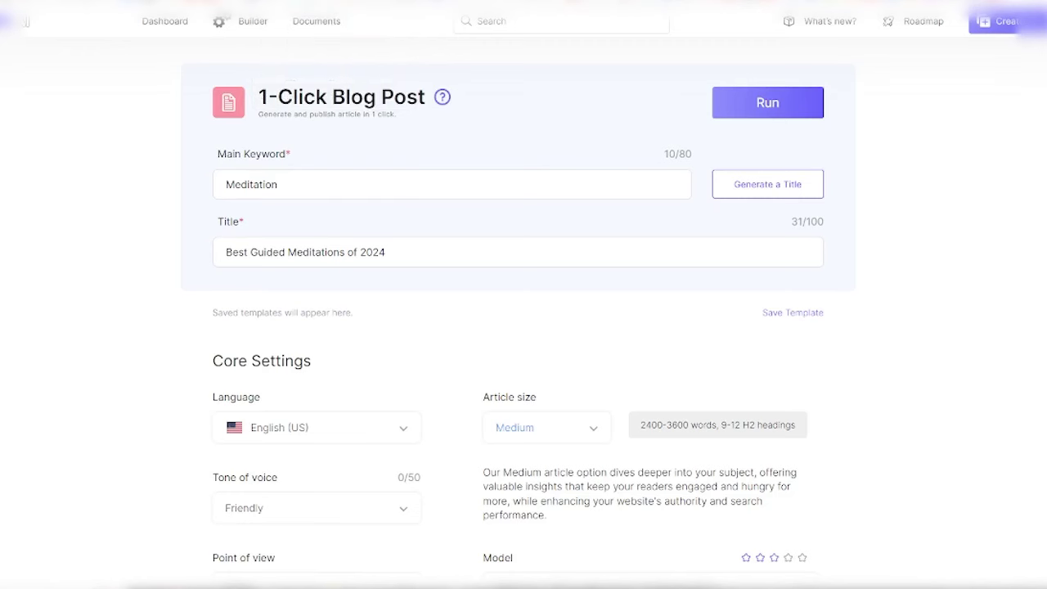